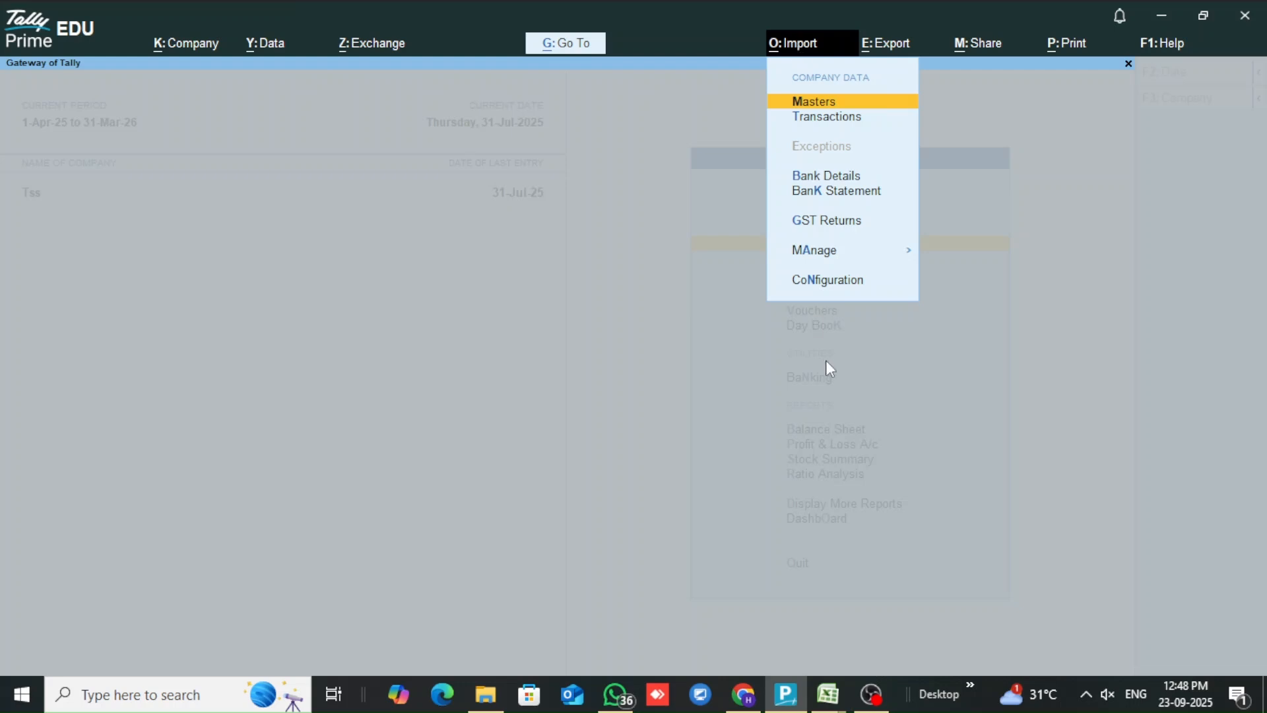
# - Switch to the GST Ledger & Item Master-update workbook in Excel and review the Item Master columns from Name to Type of Supply
pyautogui.click(828, 694)
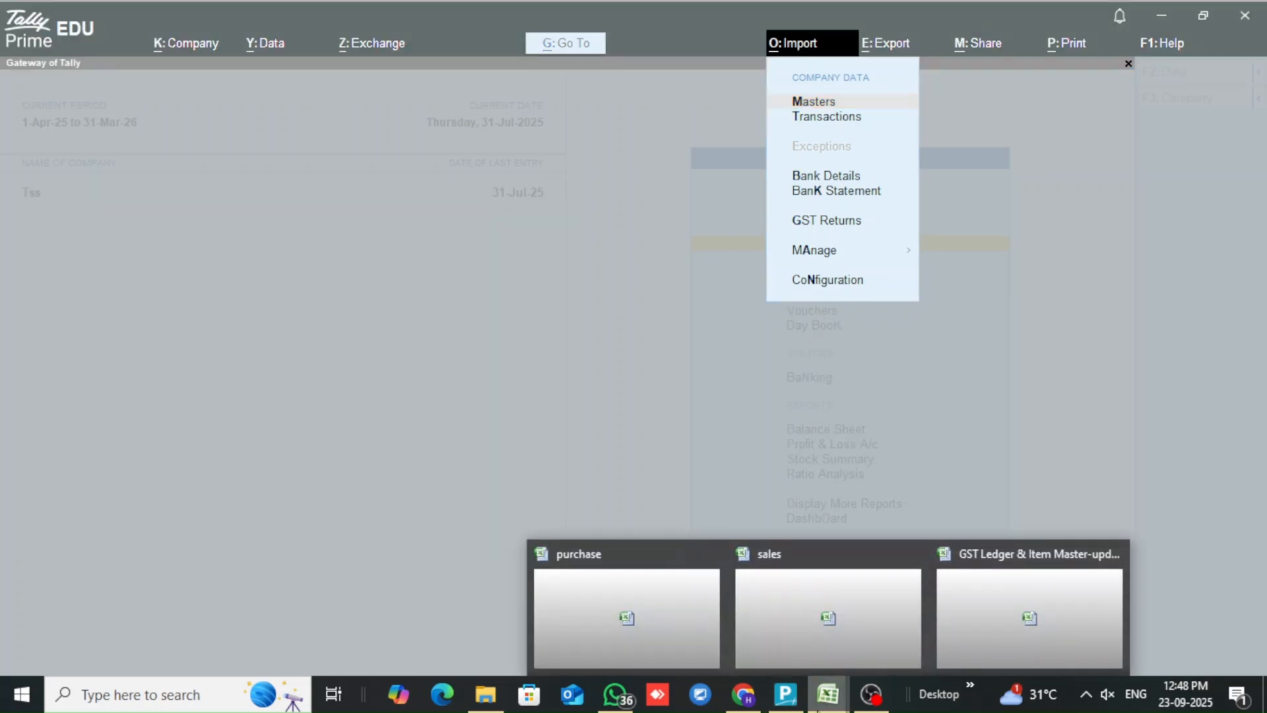
pyautogui.click(1028, 636)
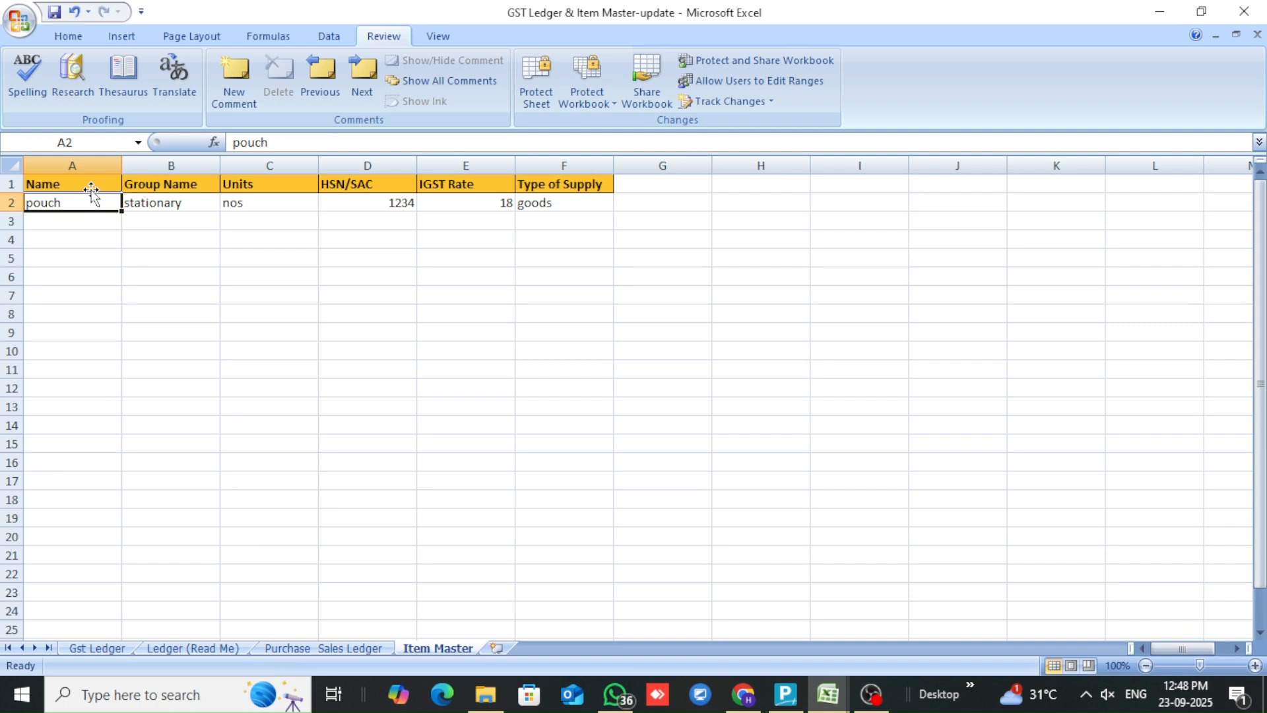
pyautogui.press('Right')
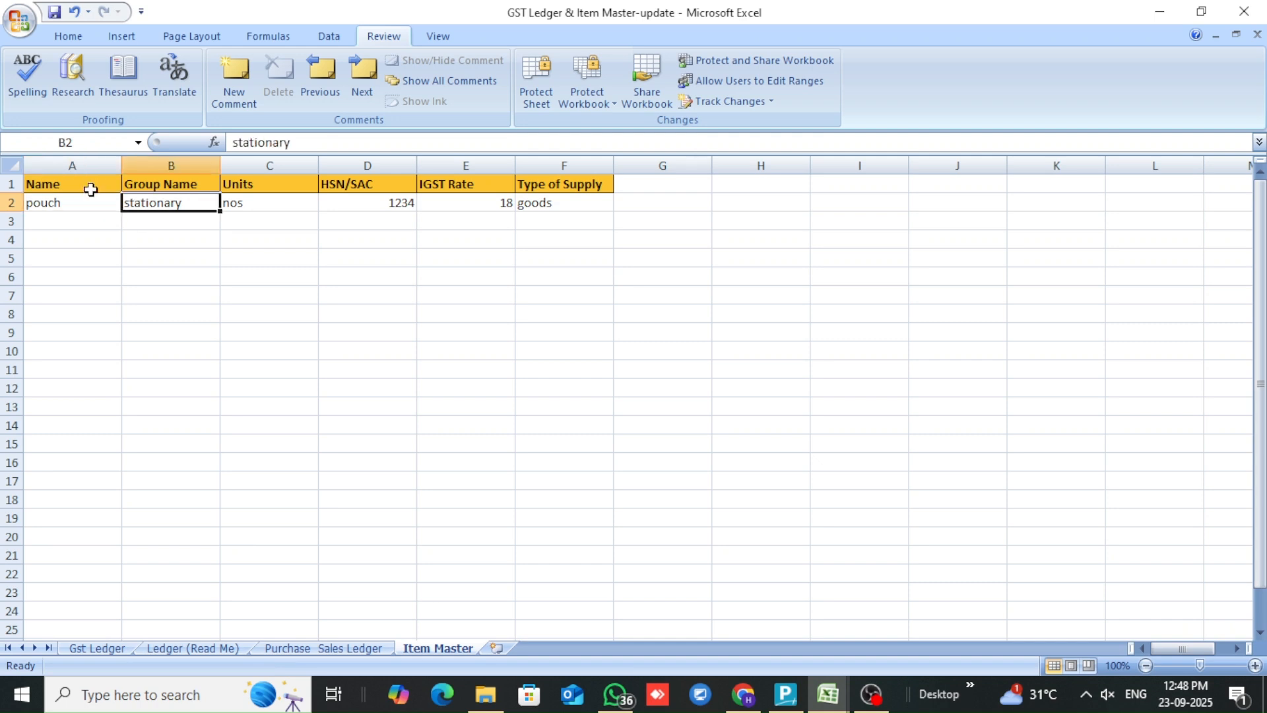
pyautogui.press('Right')
pyautogui.press('Right')
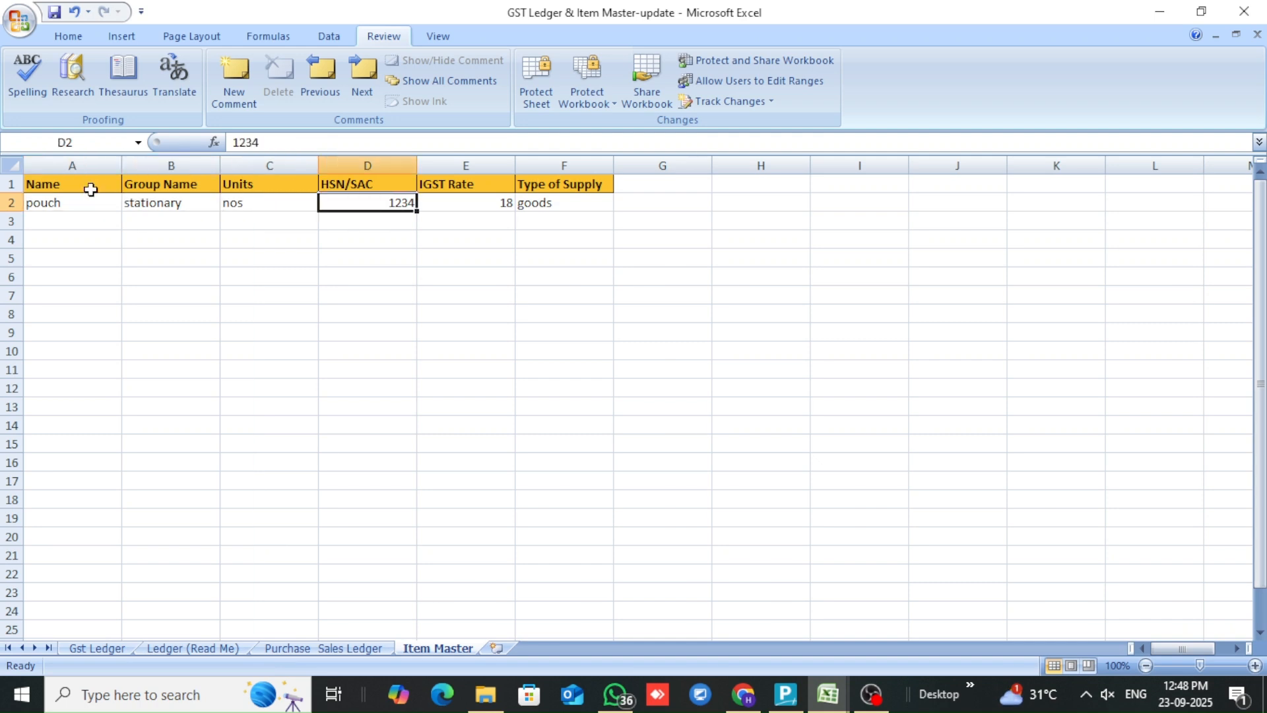
pyautogui.press('Right')
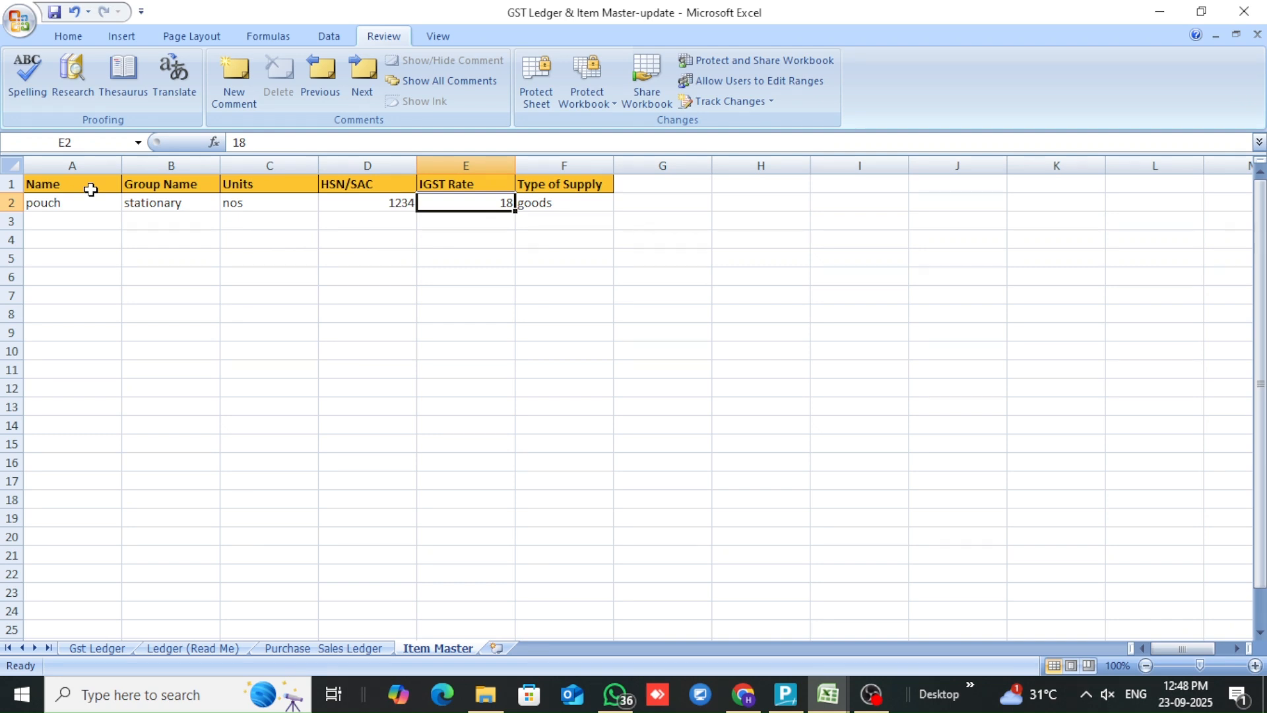
pyautogui.press('Right')
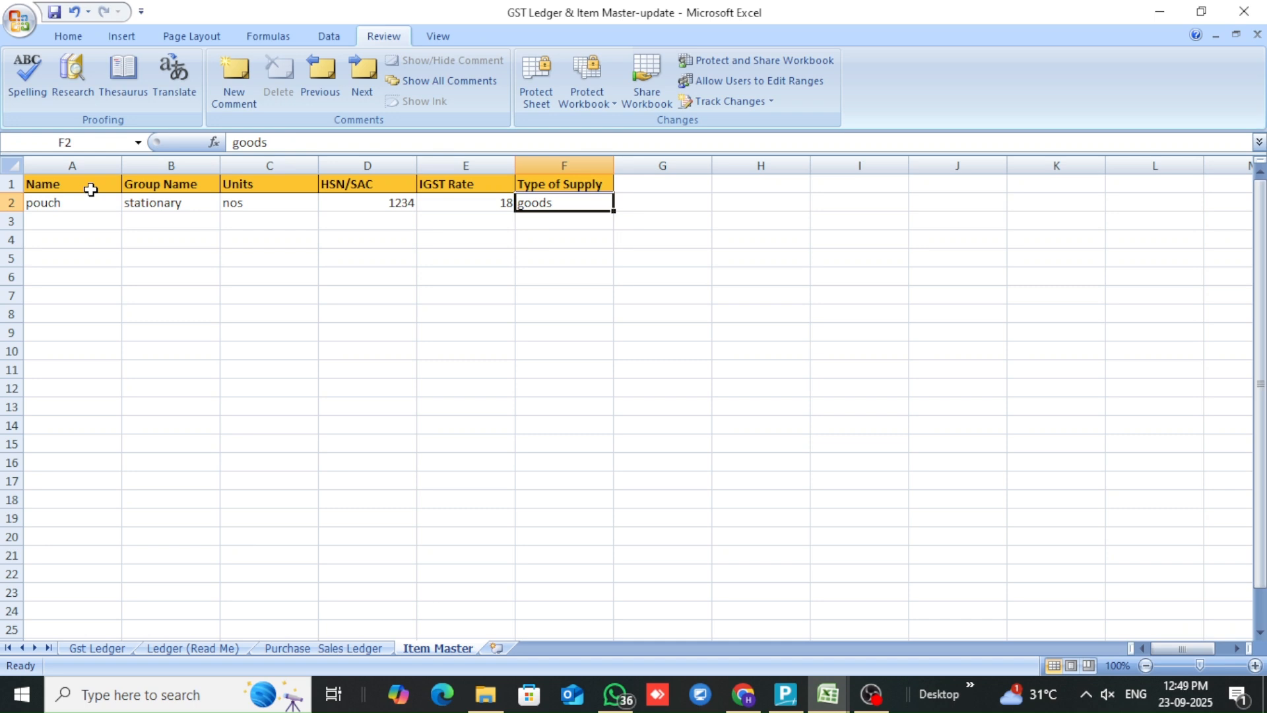
pyautogui.click(91, 191)
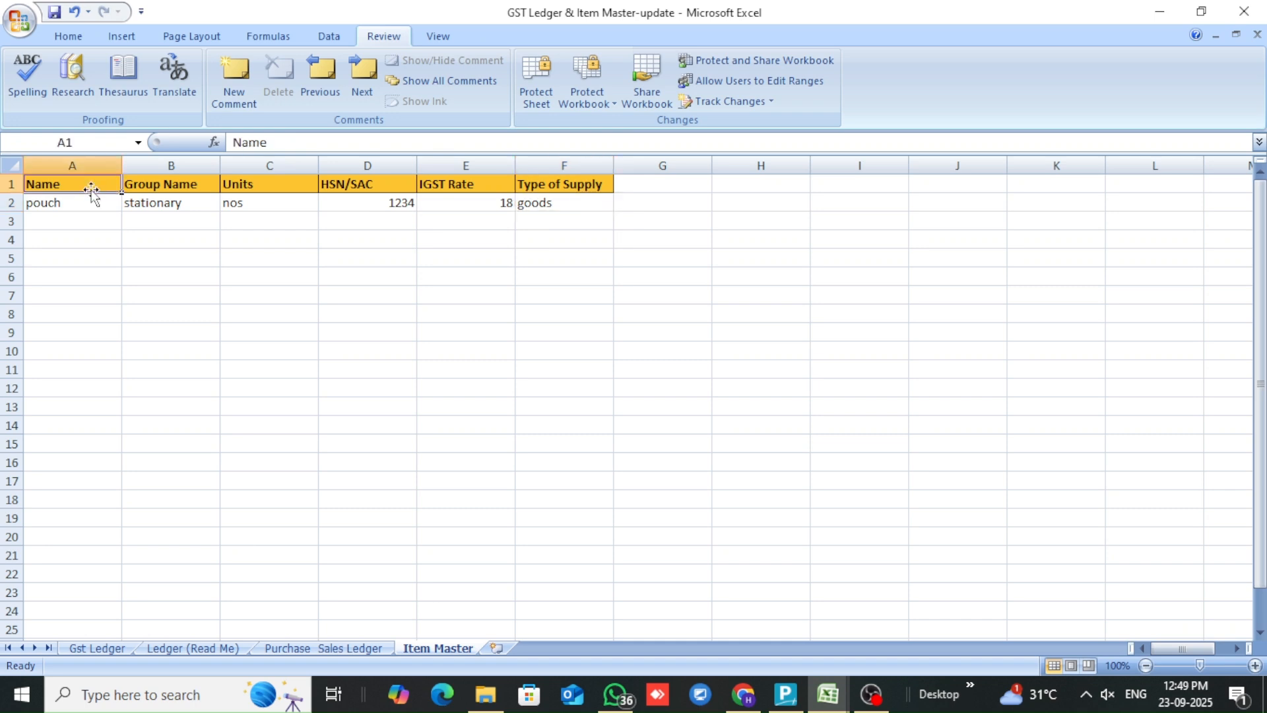
pyautogui.click(68, 205)
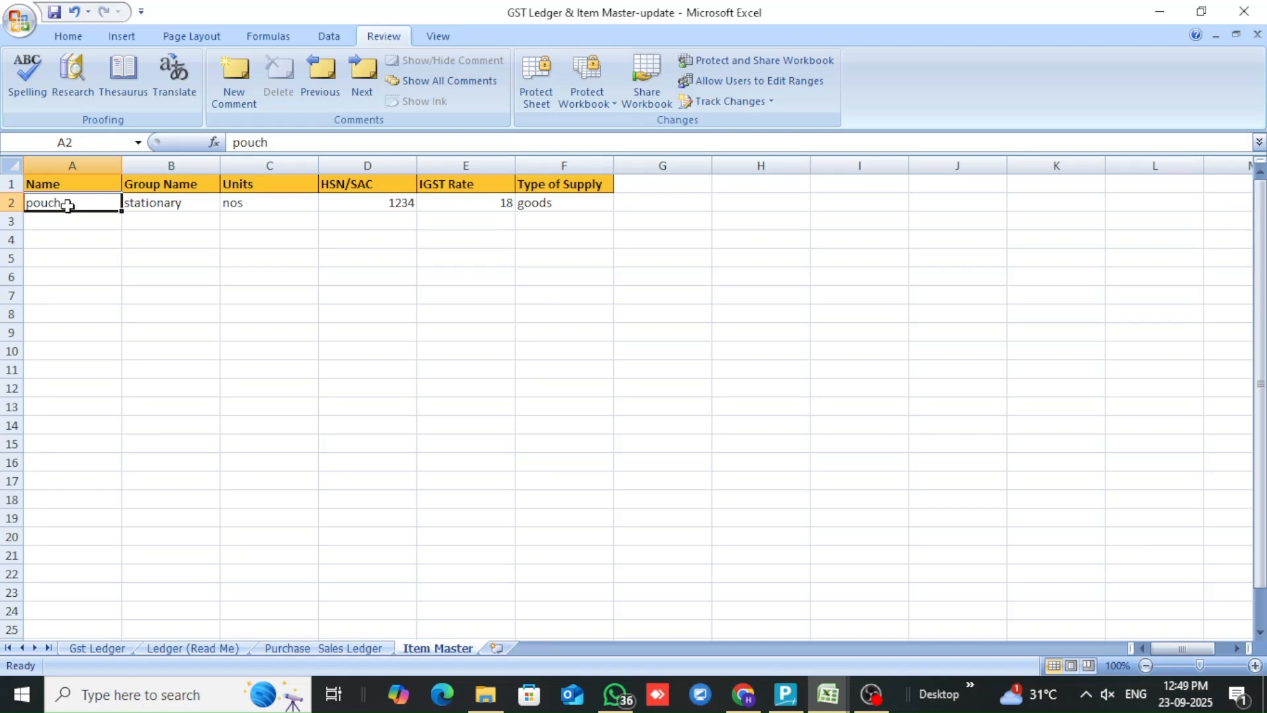
# - Switch to TallyPrime and start a masters import in Excel (Spreadsheet) format from GST Ledger & Item Master-update.xlsx
pyautogui.click(783, 695)
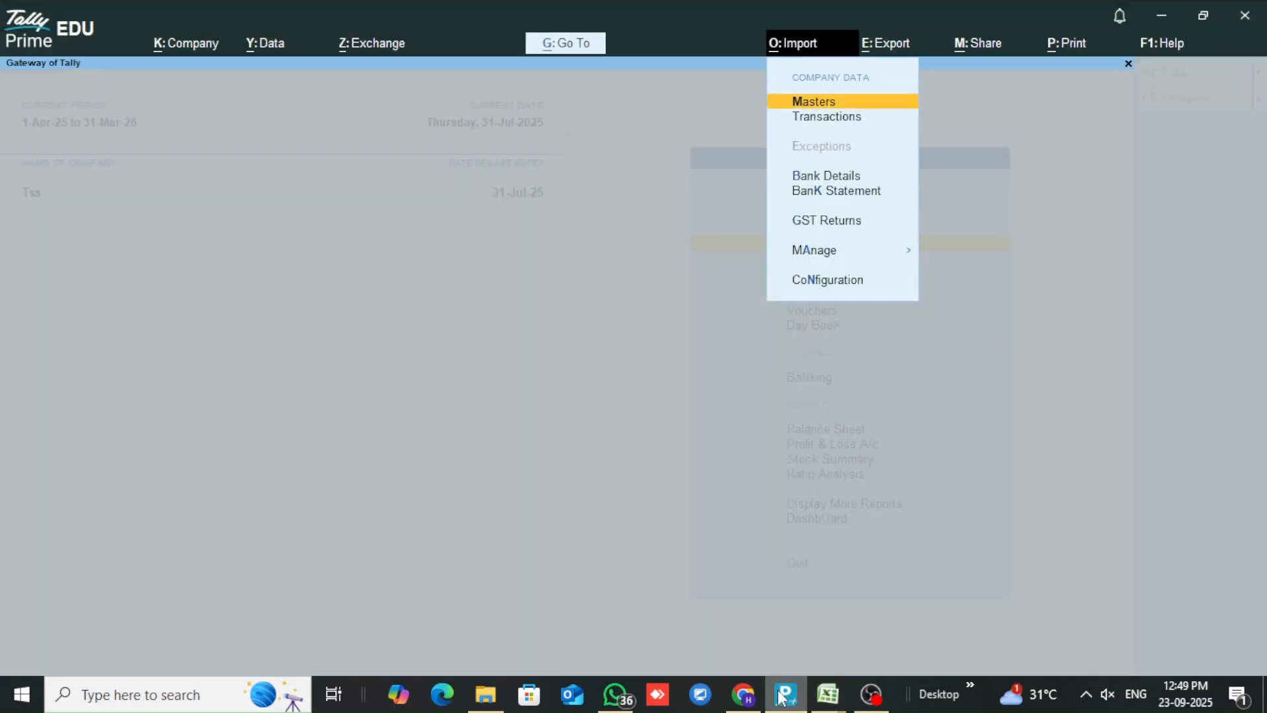
pyautogui.press('Return')
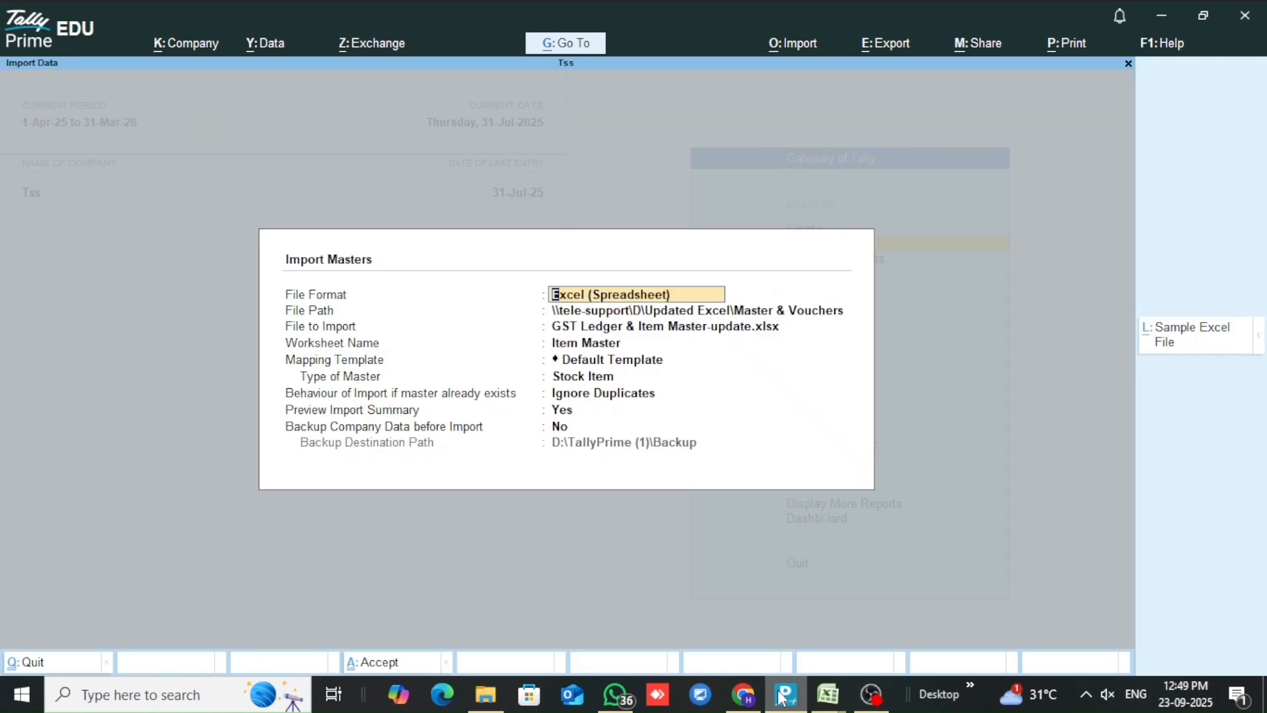
pyautogui.press('space')
pyautogui.press('Down')
pyautogui.press('Down')
pyautogui.press('Up')
pyautogui.press('Return')
pyautogui.press('Return')
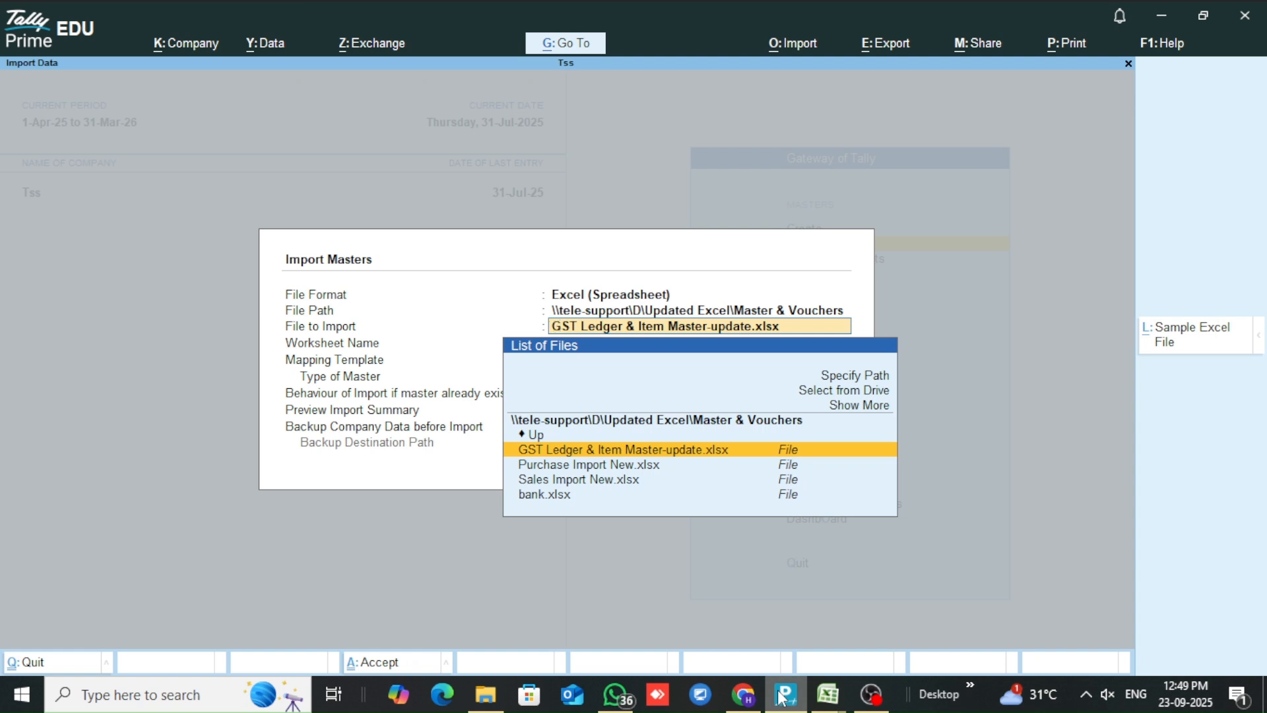
pyautogui.press('Return')
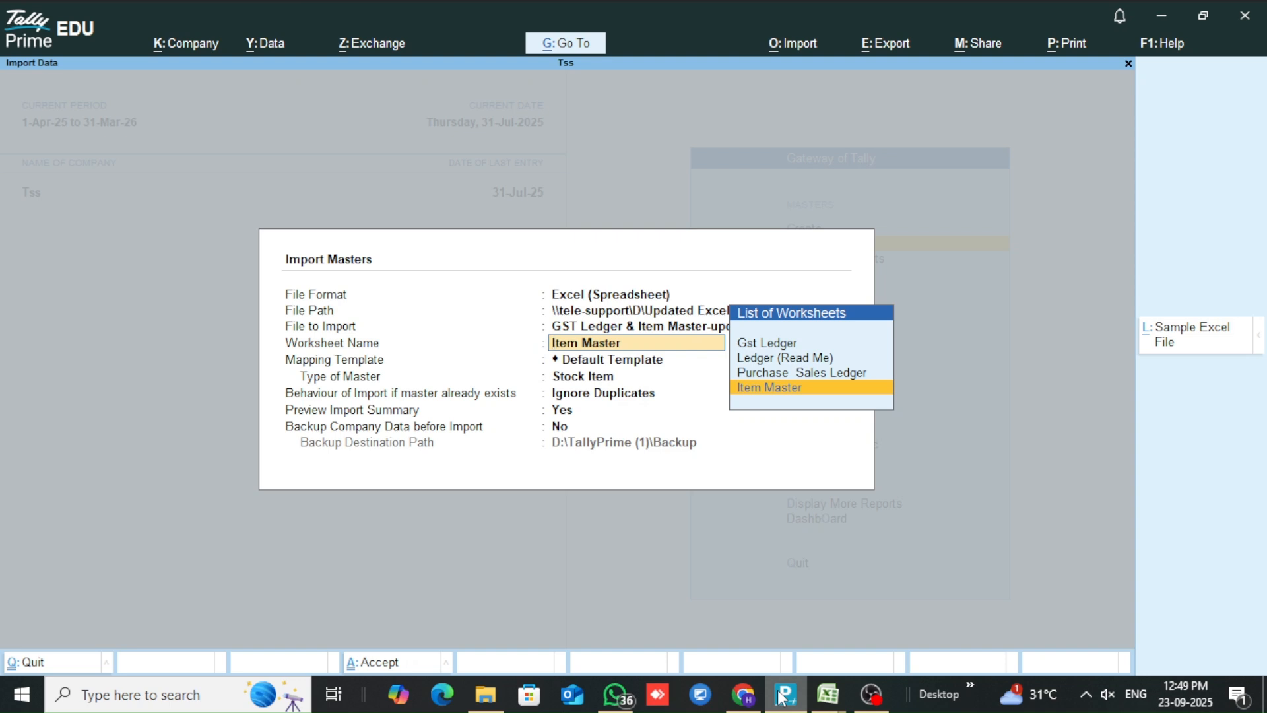
# - Import the Item Master worksheet as Stock Item with the Default Template, Ignore Duplicates, the summary preview on and no backup
pyautogui.press('Return')
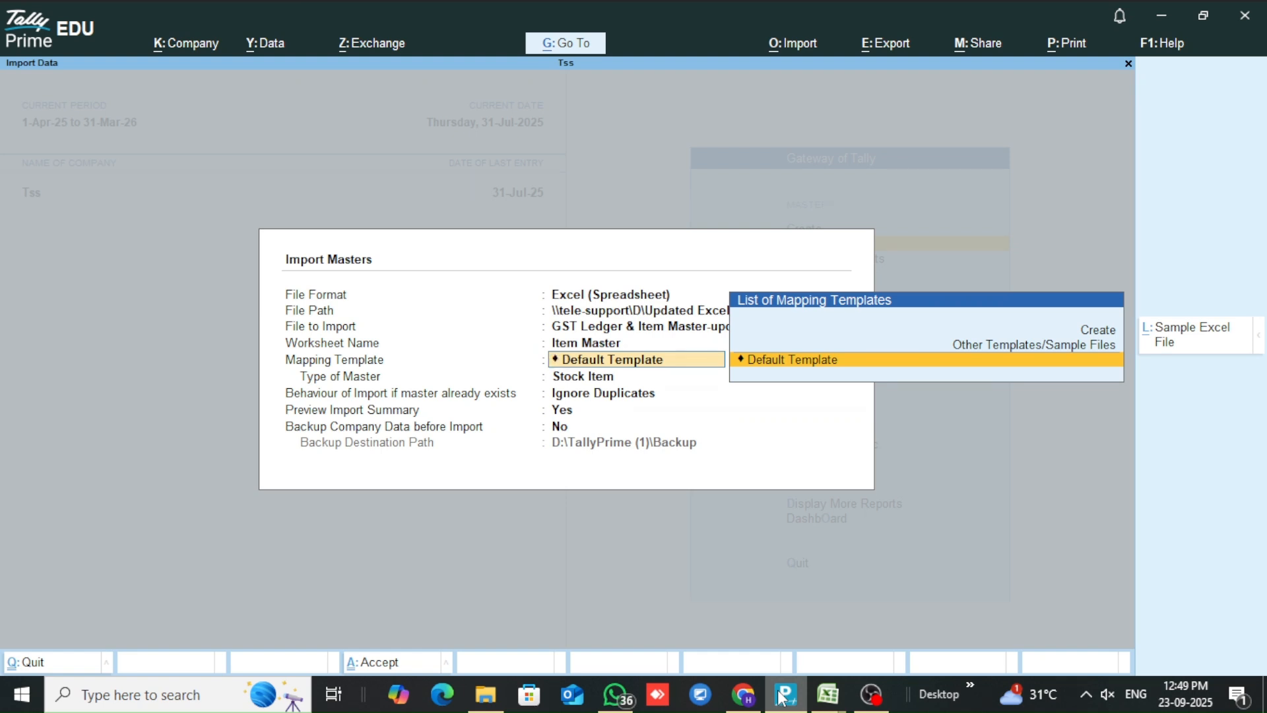
pyautogui.press('Return')
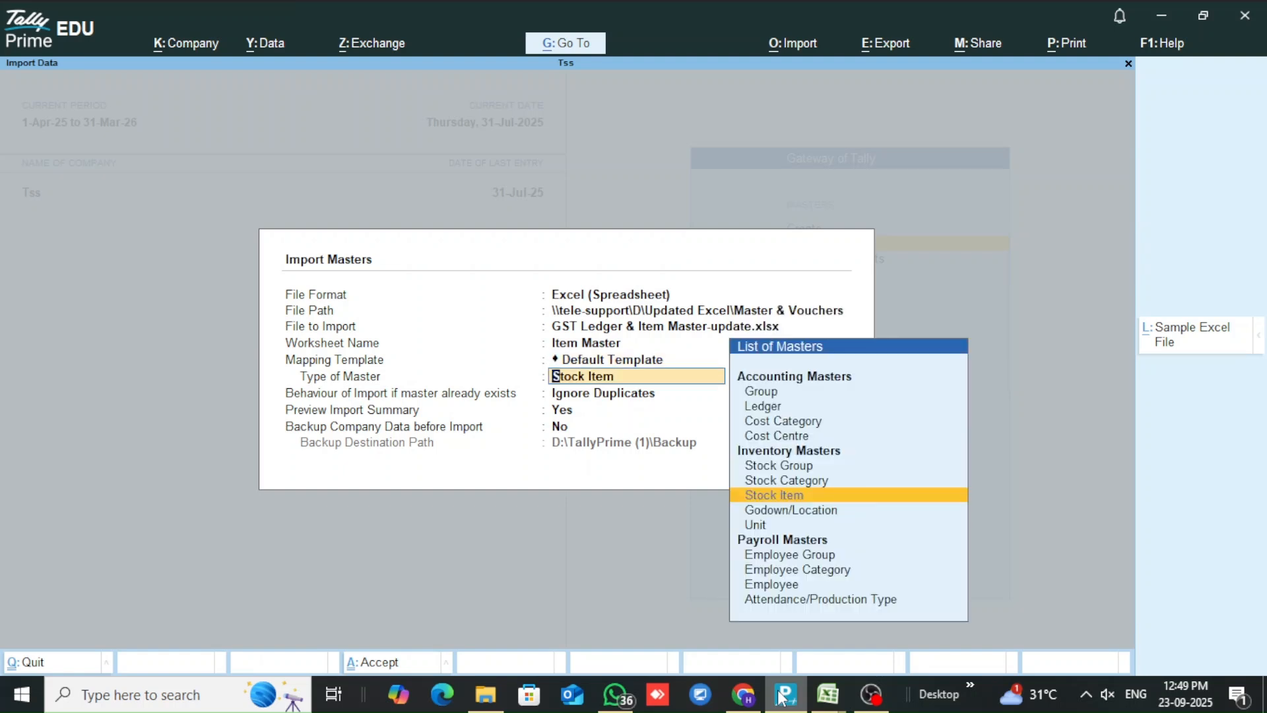
pyautogui.press('Return')
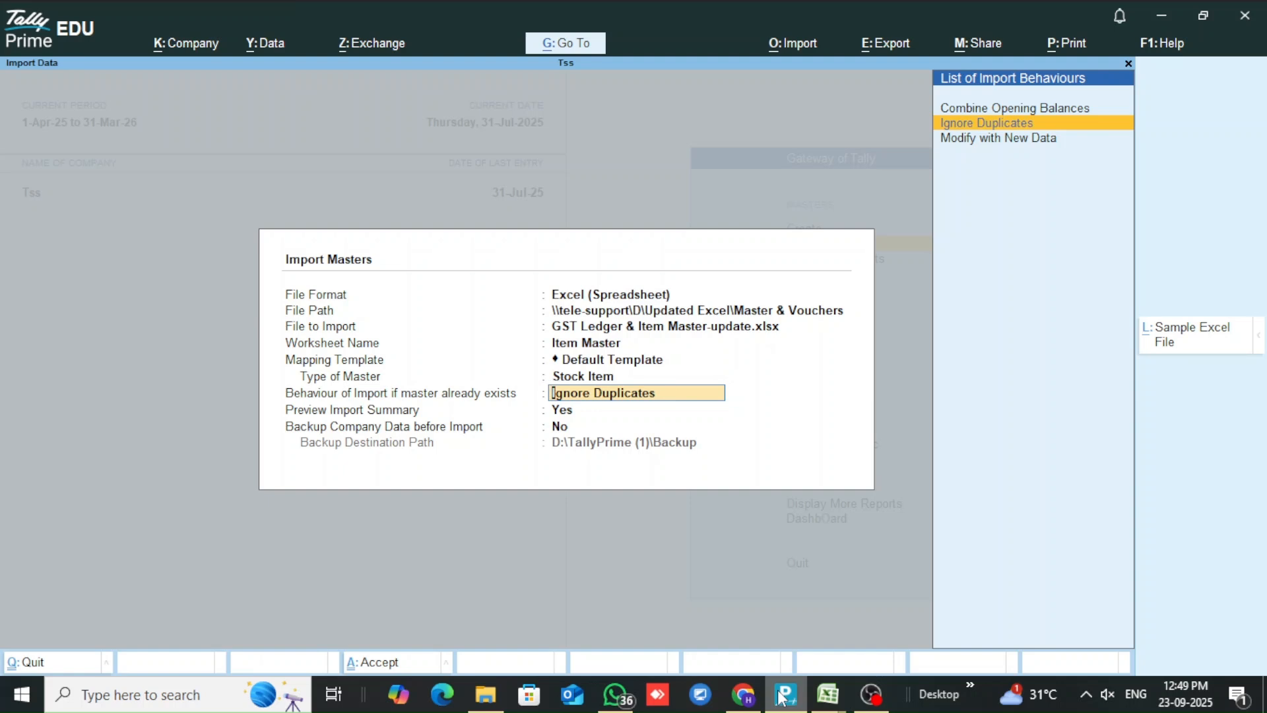
pyautogui.press('Return')
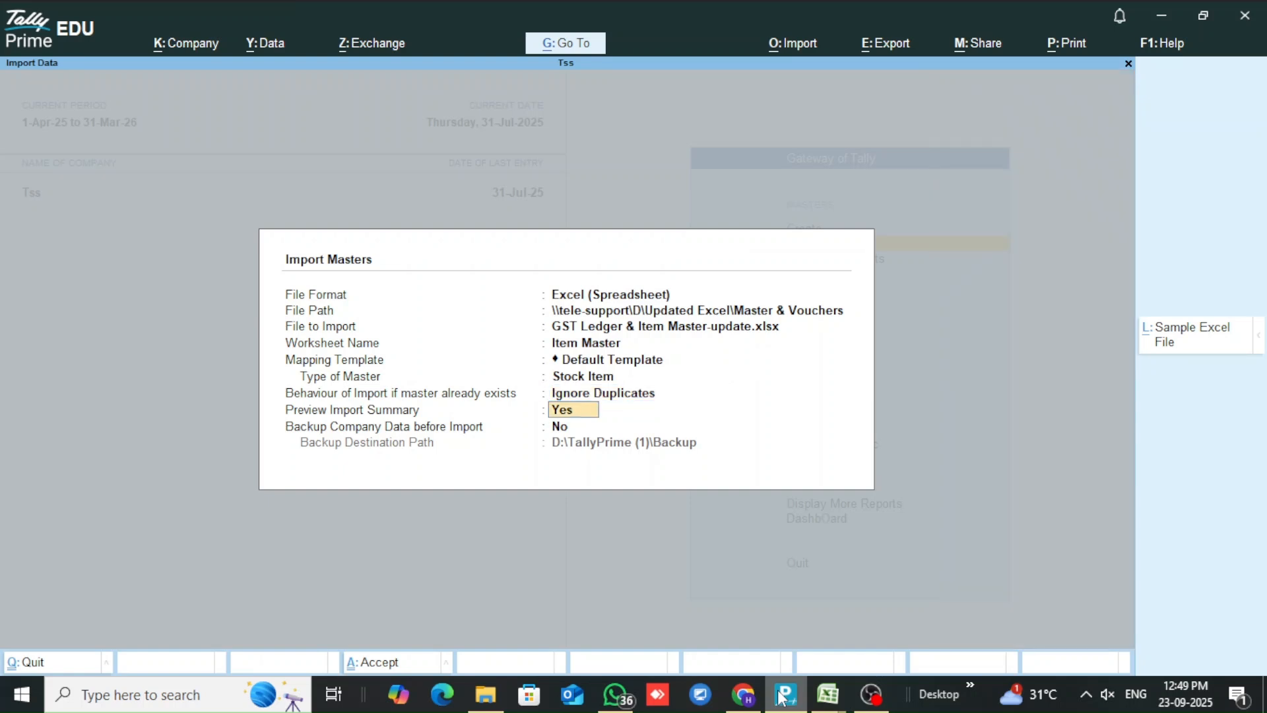
pyautogui.press('Return')
pyautogui.press('Return')
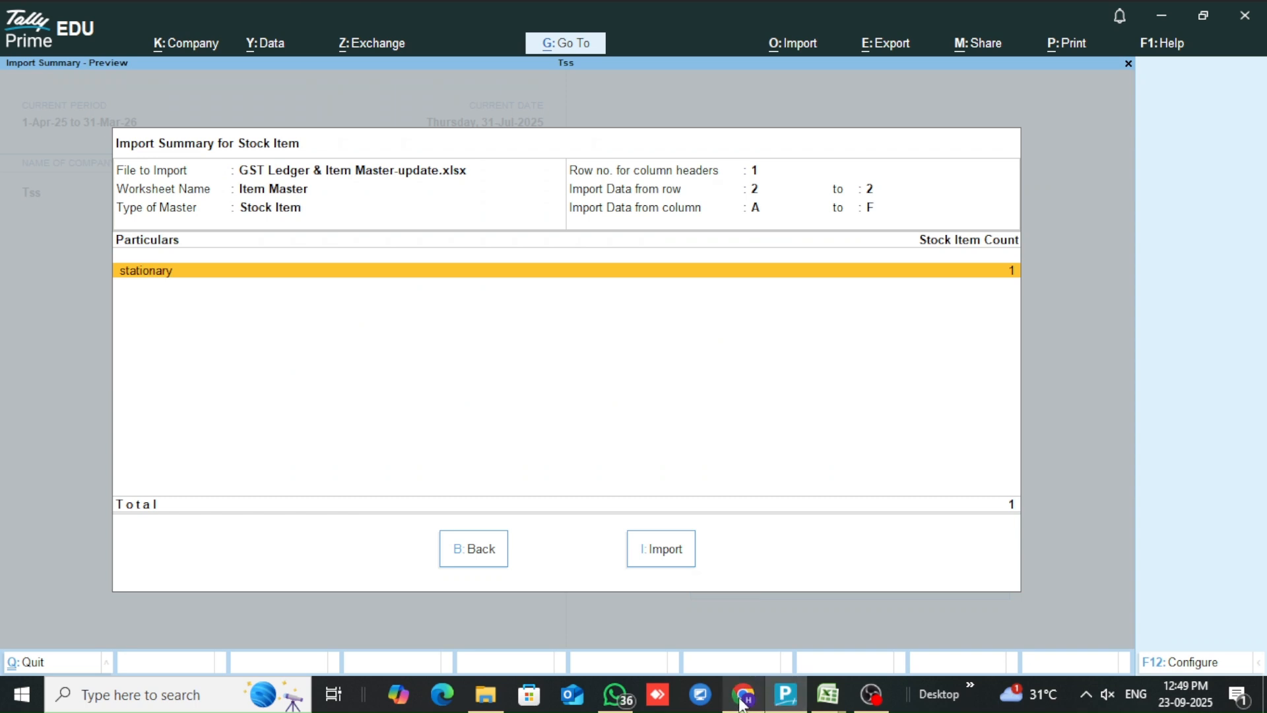
pyautogui.click(663, 549)
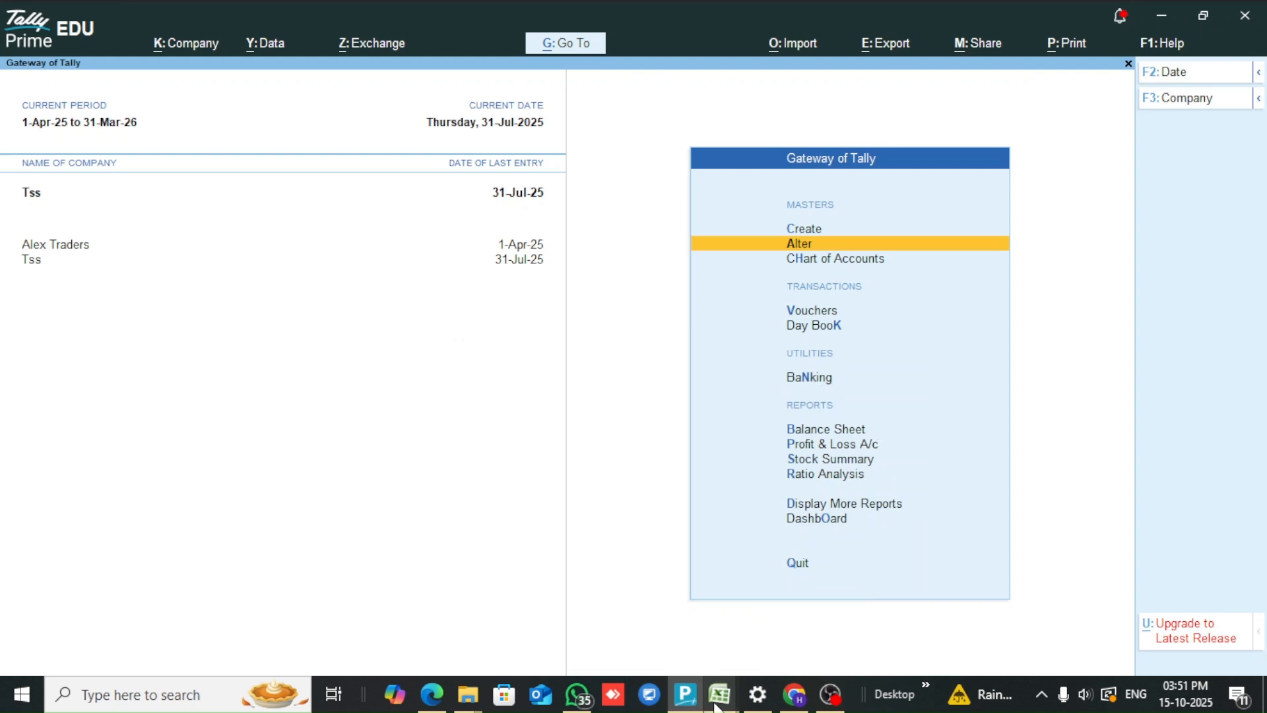
# - Switch to the ledger workbook in Excel and review its Sheet1 column headers from Ledger Name to Gst Number
pyautogui.moveTo(717, 705)
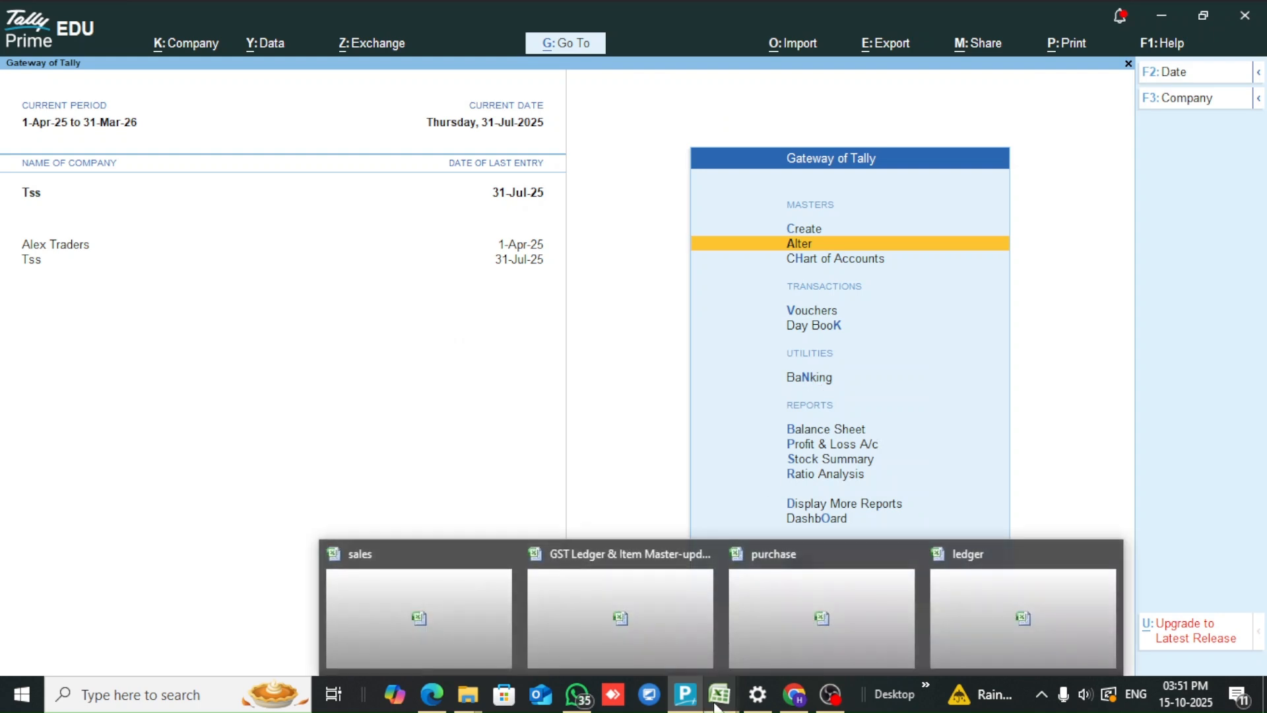
pyautogui.click(974, 599)
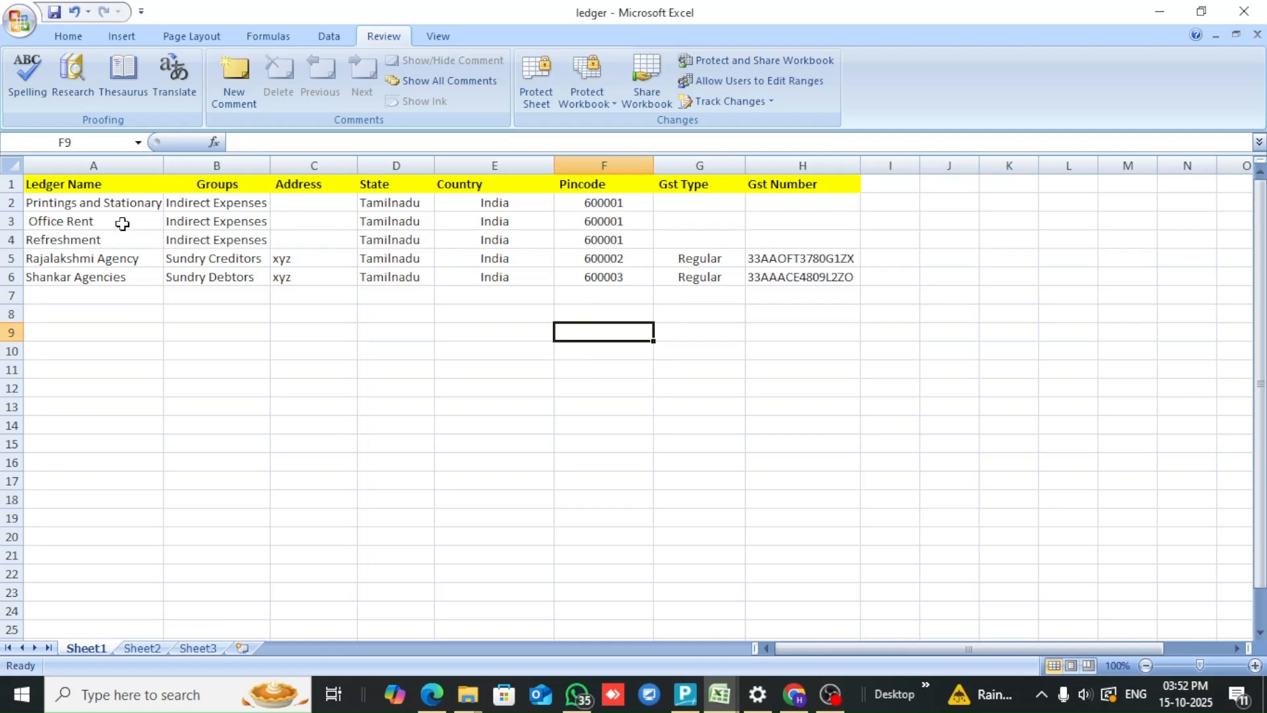
pyautogui.moveTo(139, 184); pyautogui.dragTo(800, 290)
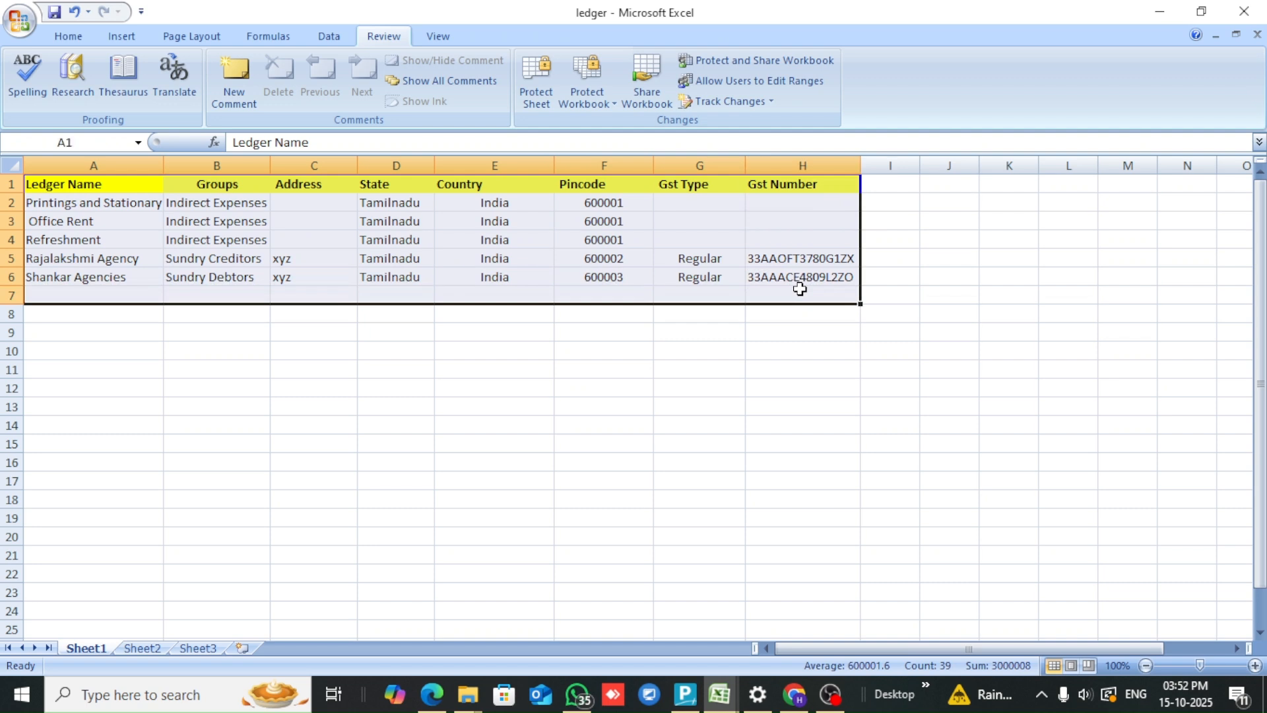
pyautogui.click(800, 289)
pyautogui.click(71, 185)
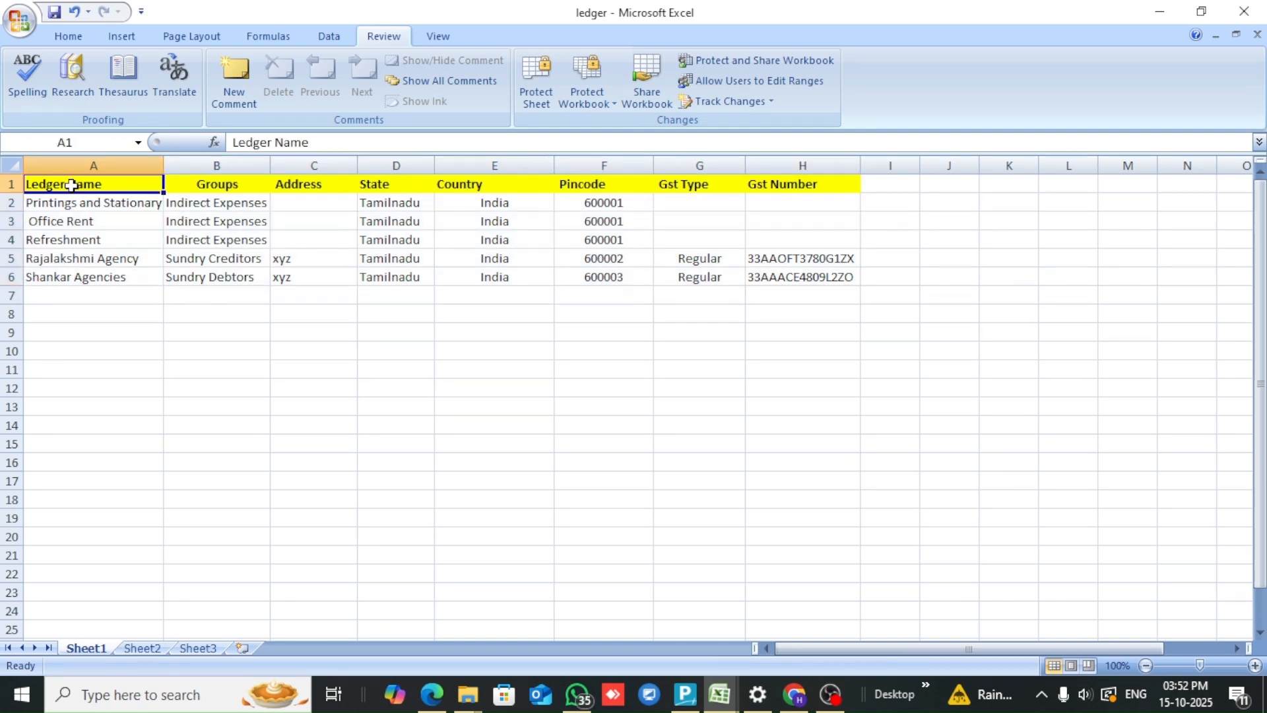
pyautogui.press('Right')
pyautogui.press('Right')
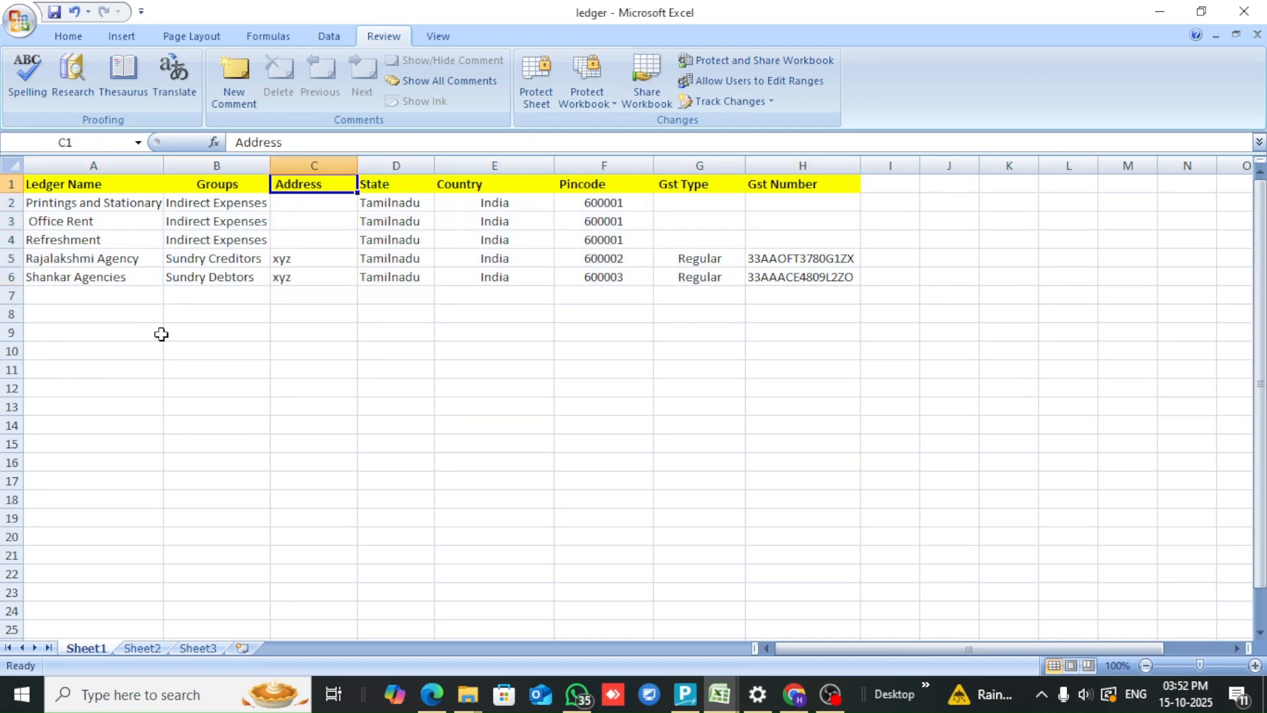
pyautogui.press('Right')
pyautogui.press('Right')
pyautogui.press('Right')
pyautogui.press('Right')
pyautogui.press('Right')
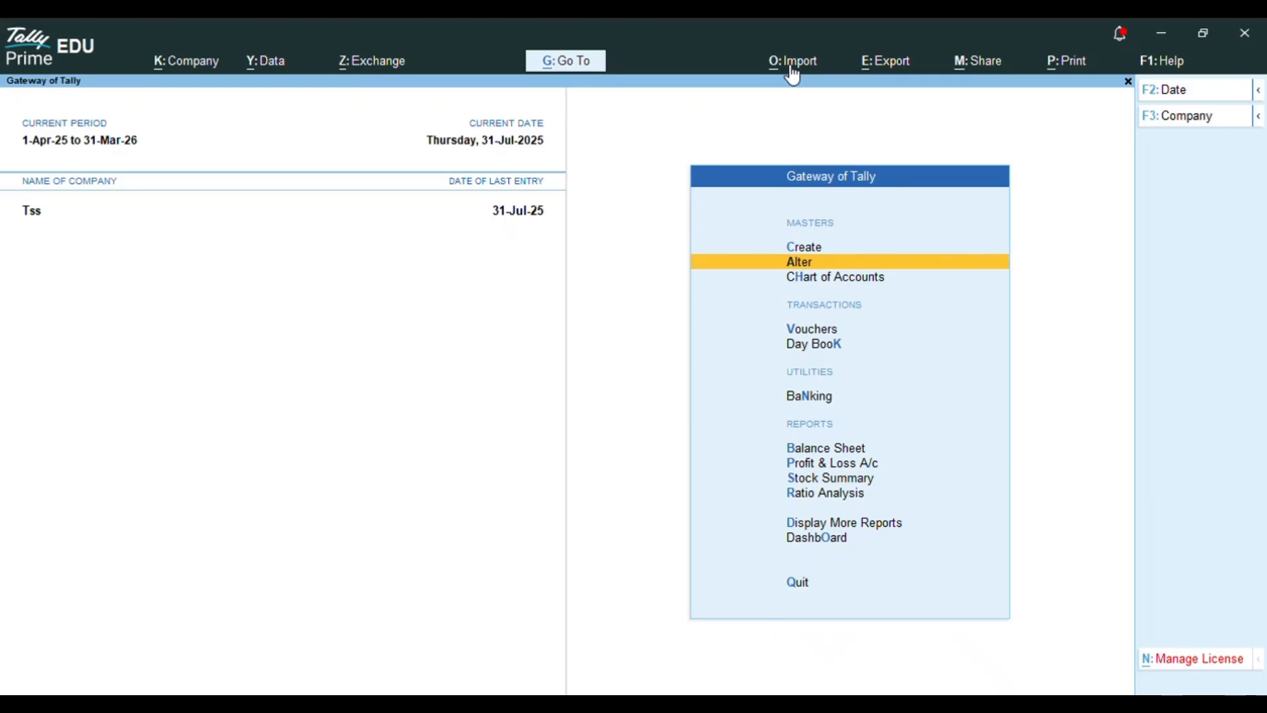
# - Switch to TallyPrime and open the existing Ledger Tss import mapping template for alteration
pyautogui.click(794, 61)
pyautogui.press('Down')
pyautogui.press('Down')
pyautogui.press('Down')
pyautogui.press('Down')
pyautogui.press('Down')
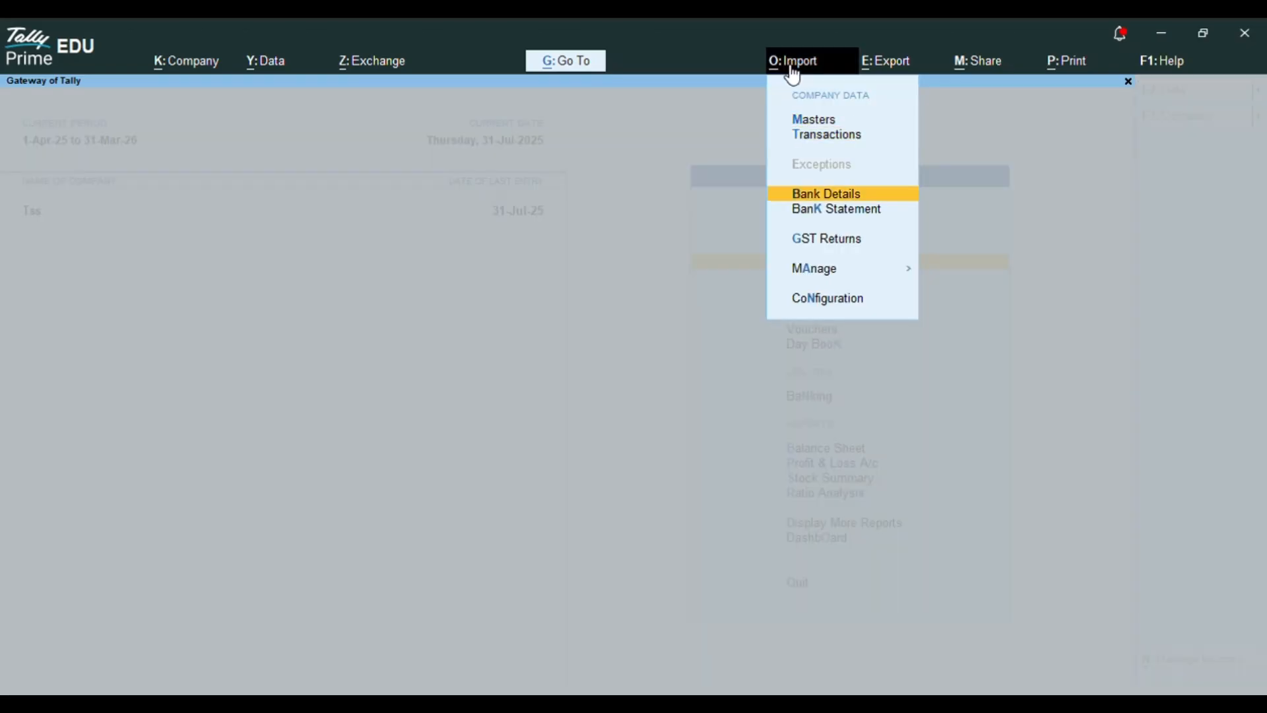
pyautogui.press('Return')
pyautogui.press('Return')
pyautogui.press('Down')
pyautogui.press('Return')
# - Use ledger.xlsx from the Desktop folder with worksheet Sheet1 as the source file for the mapping template
pyautogui.press('Return')
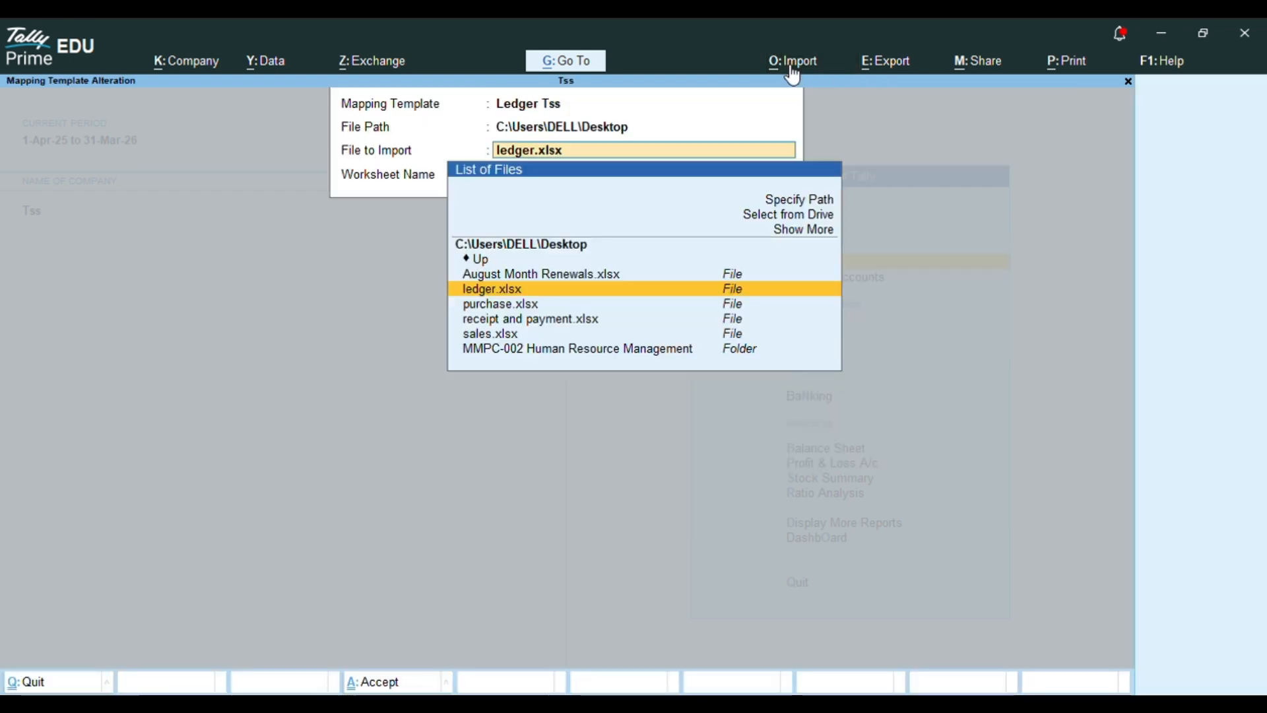
pyautogui.press('Return')
pyautogui.press('Return')
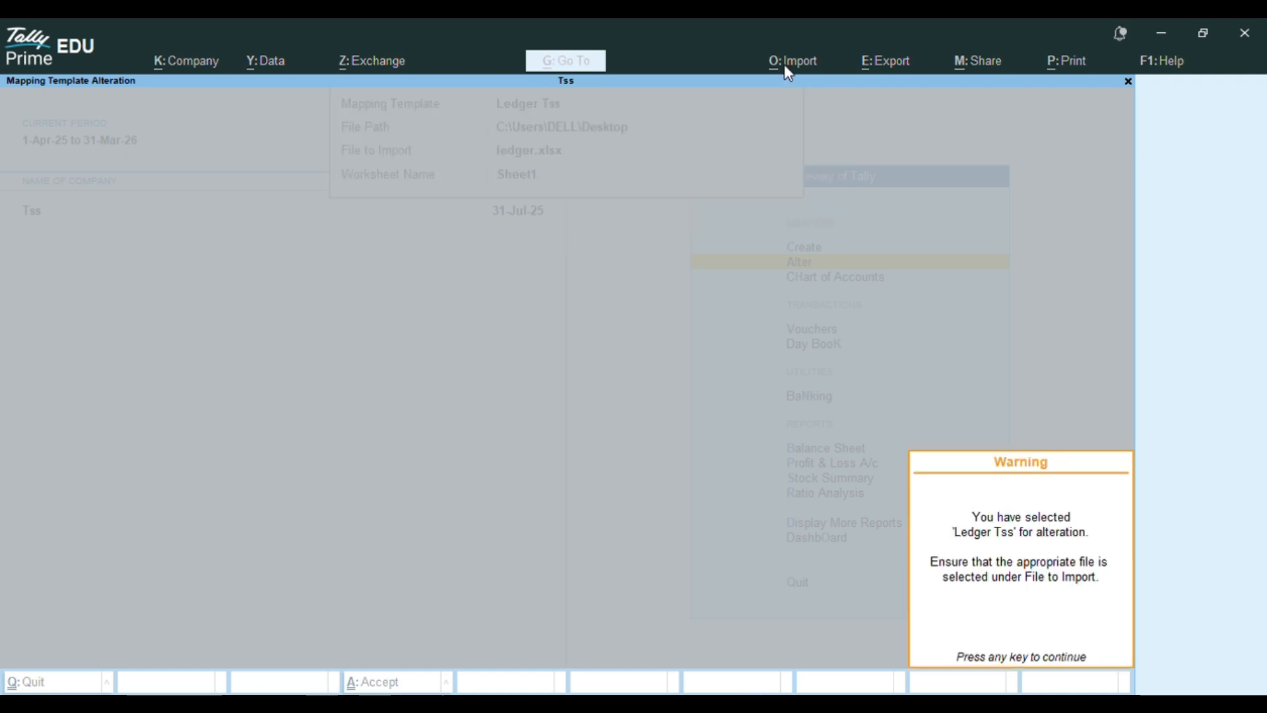
pyautogui.press('Return')
pyautogui.press('Return')
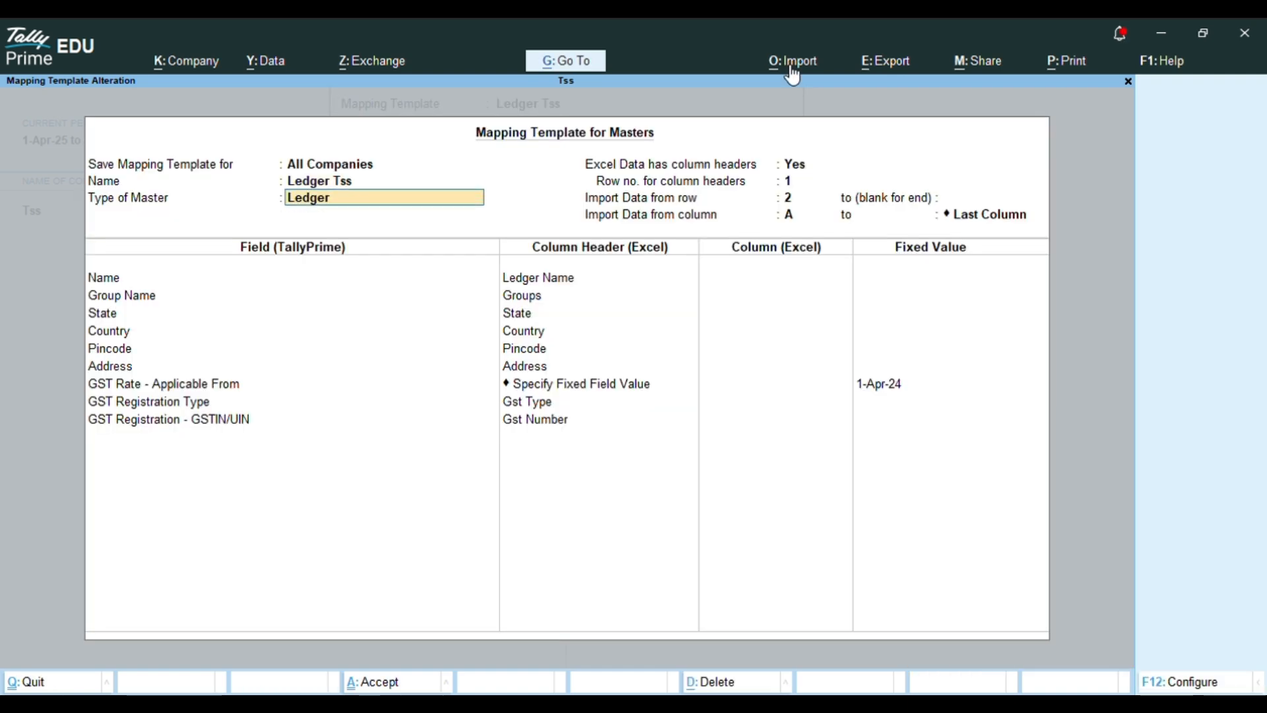
# - Set the mapping template's type of master to Ledger
pyautogui.press('space')
pyautogui.press('Down')
pyautogui.press('Down')
pyautogui.press('Down')
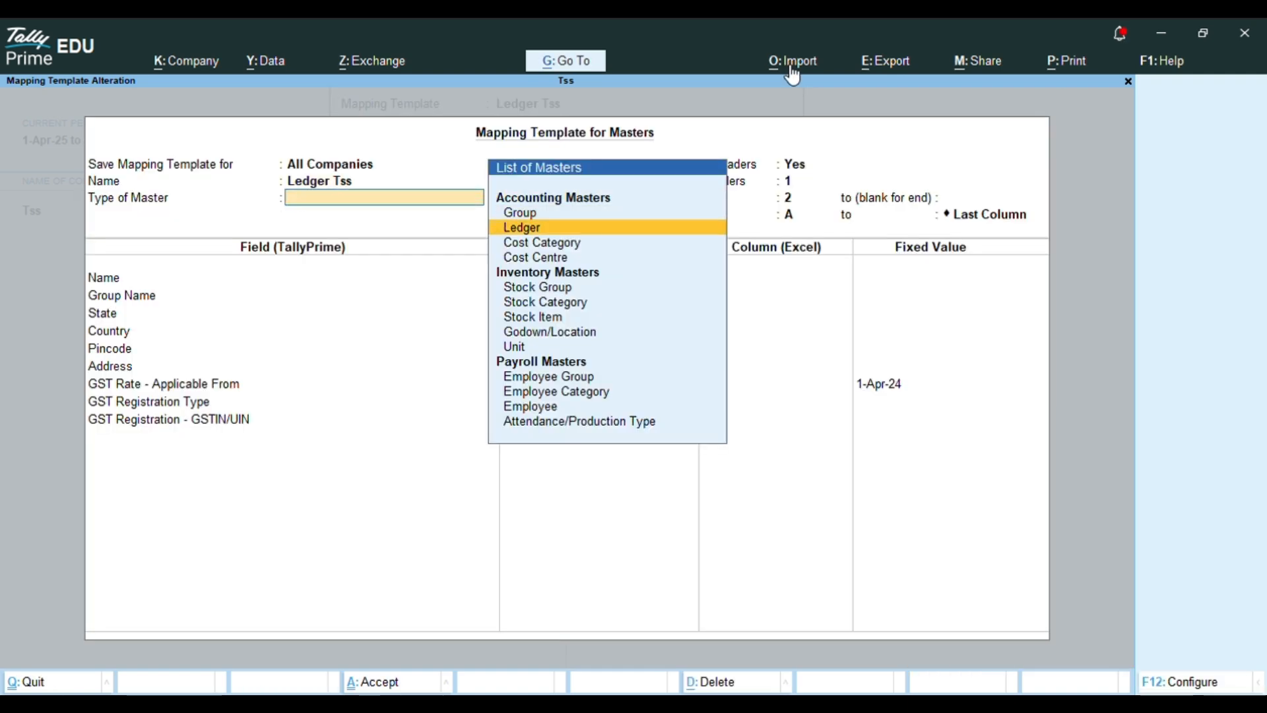
pyautogui.press('Return')
# - Map the Name field to the Ledger Name column header of the Excel sheet
pyautogui.press('space')
pyautogui.press('Down')
pyautogui.press('Down')
pyautogui.press('Down')
pyautogui.press('Down')
pyautogui.press('Return')
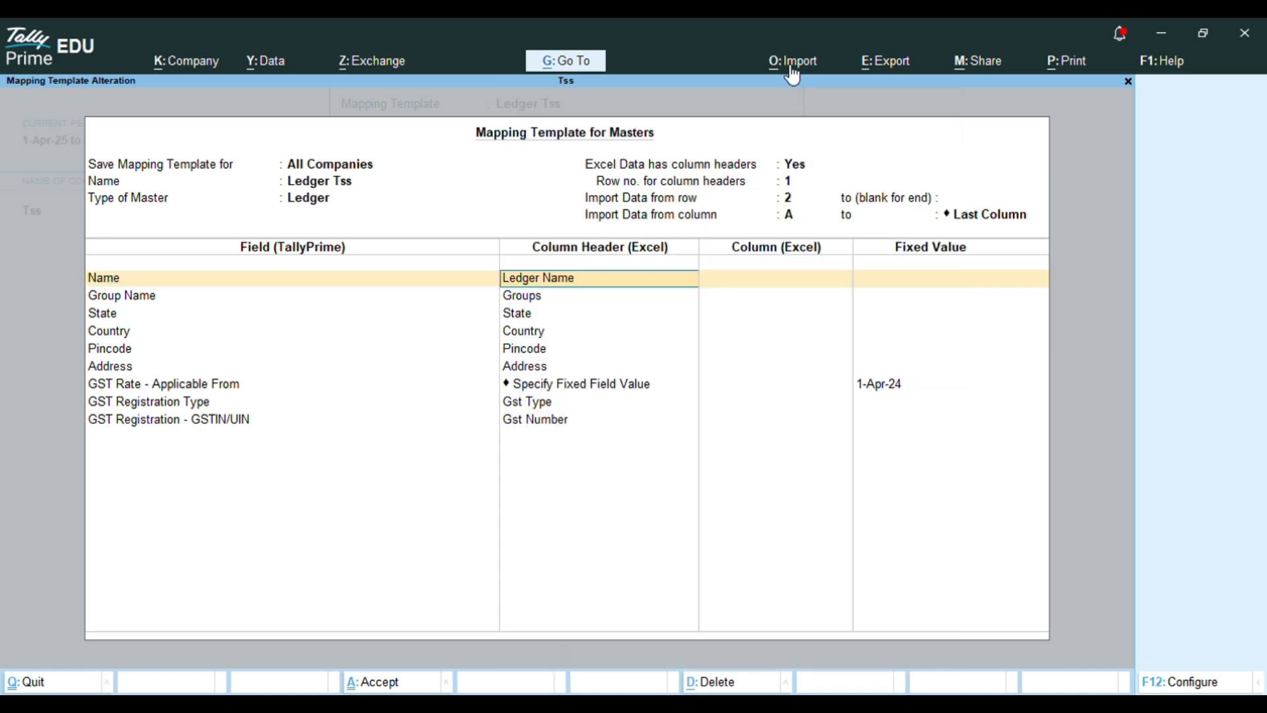
pyautogui.press('Return')
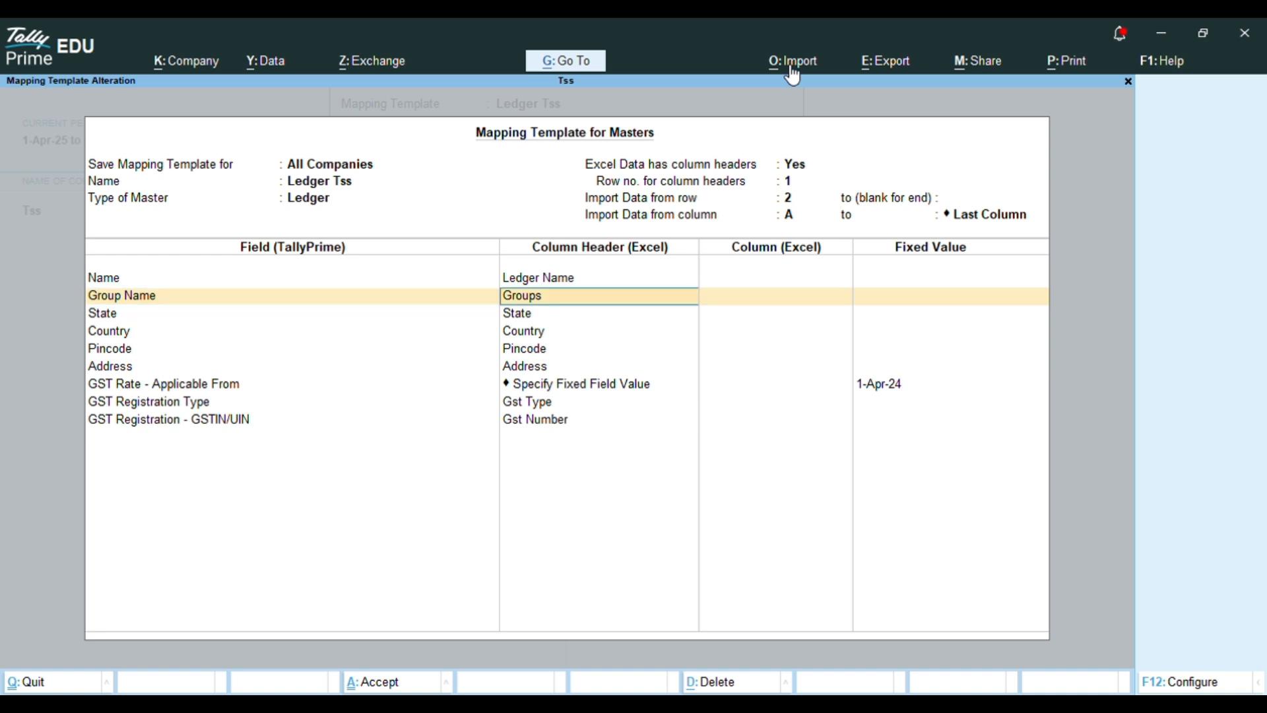
# - Map Group Name to Groups, and State, Country, Pincode and Address to the Excel headers of the same names
pyautogui.press('Return')
pyautogui.press('Return')
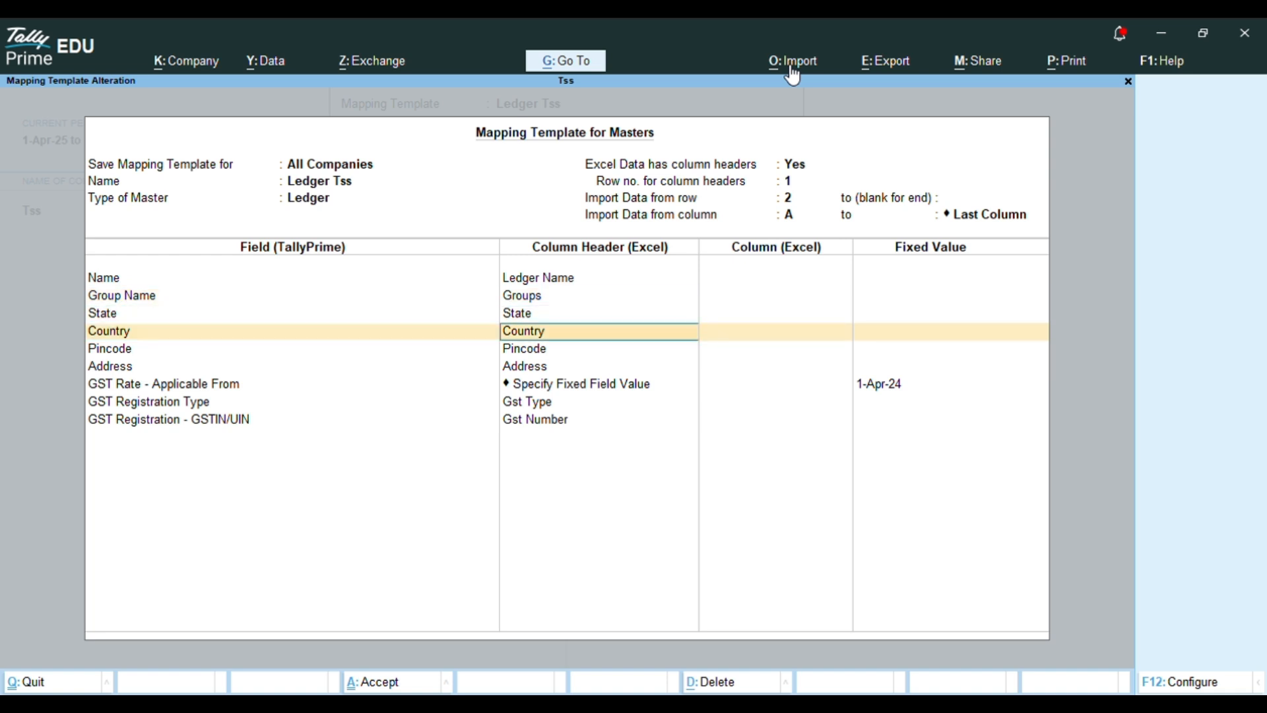
pyautogui.press('Return')
pyautogui.press('Return')
pyautogui.press('Return')
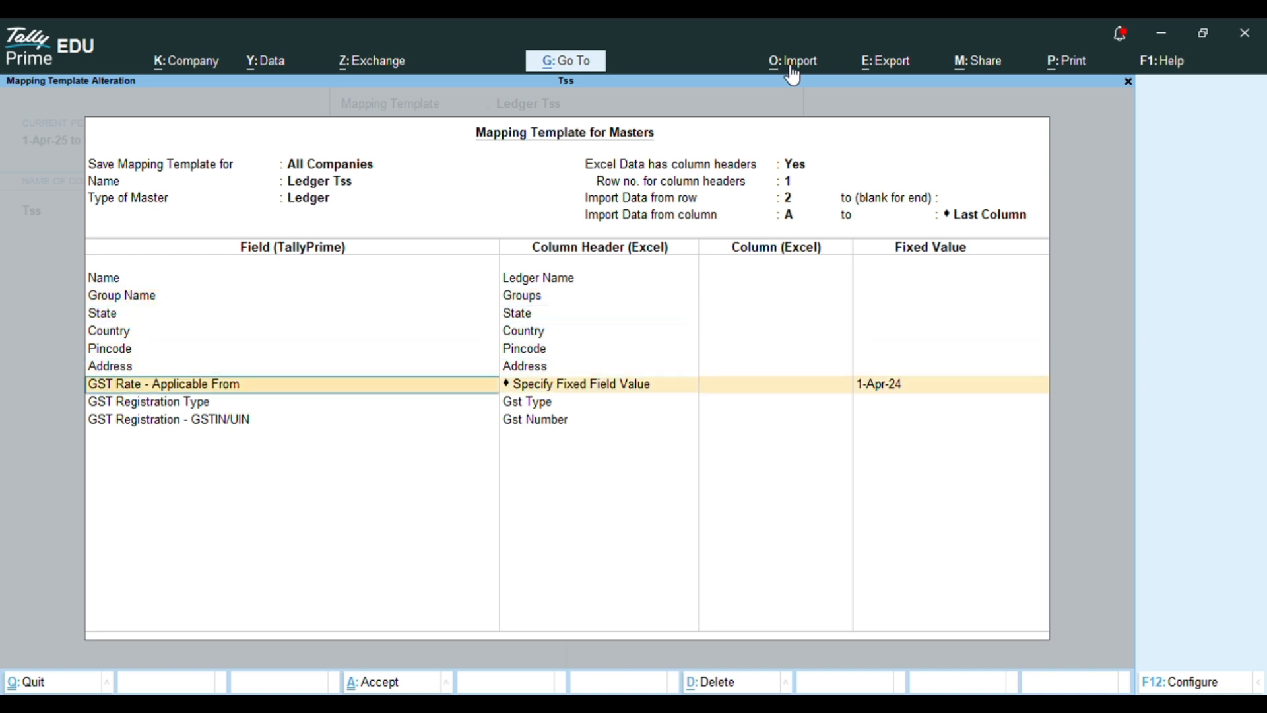
# - Map GST Rate - Applicable From to a fixed field value of 1-Apr-24
pyautogui.press('Return')
pyautogui.press('Down')
pyautogui.press('Up')
pyautogui.press('Return')
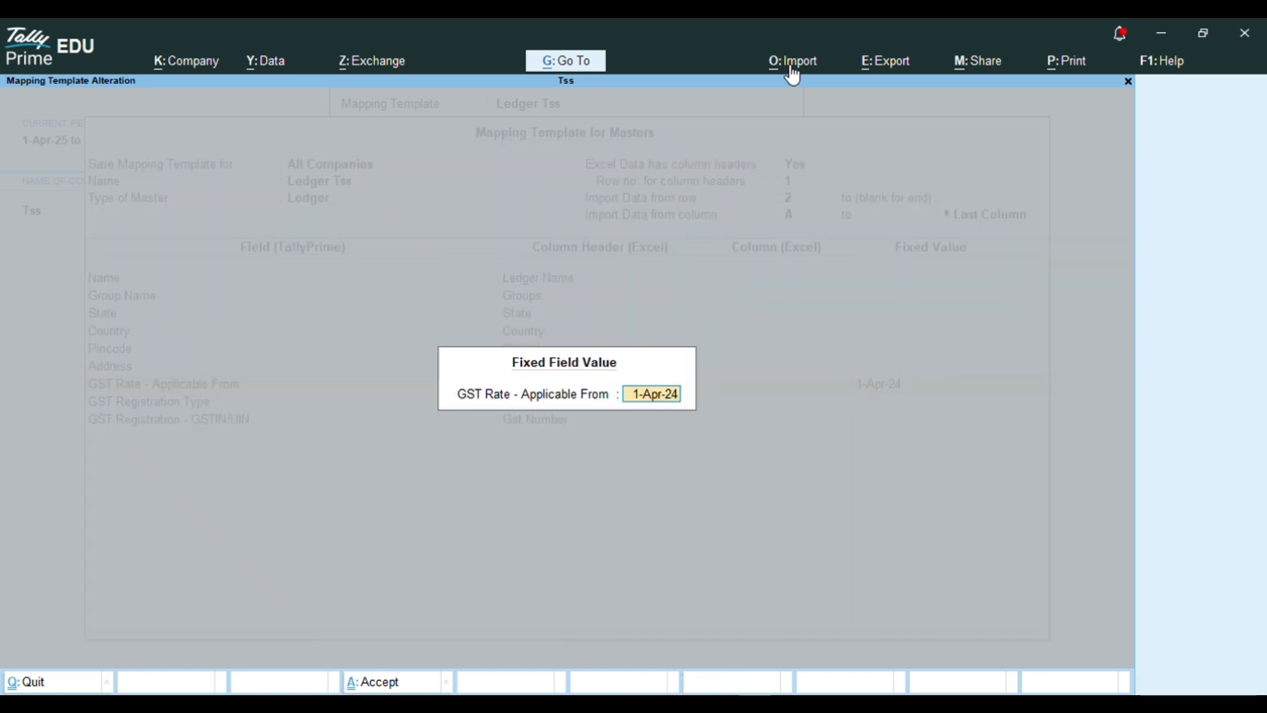
pyautogui.press('Return')
pyautogui.press('Return')
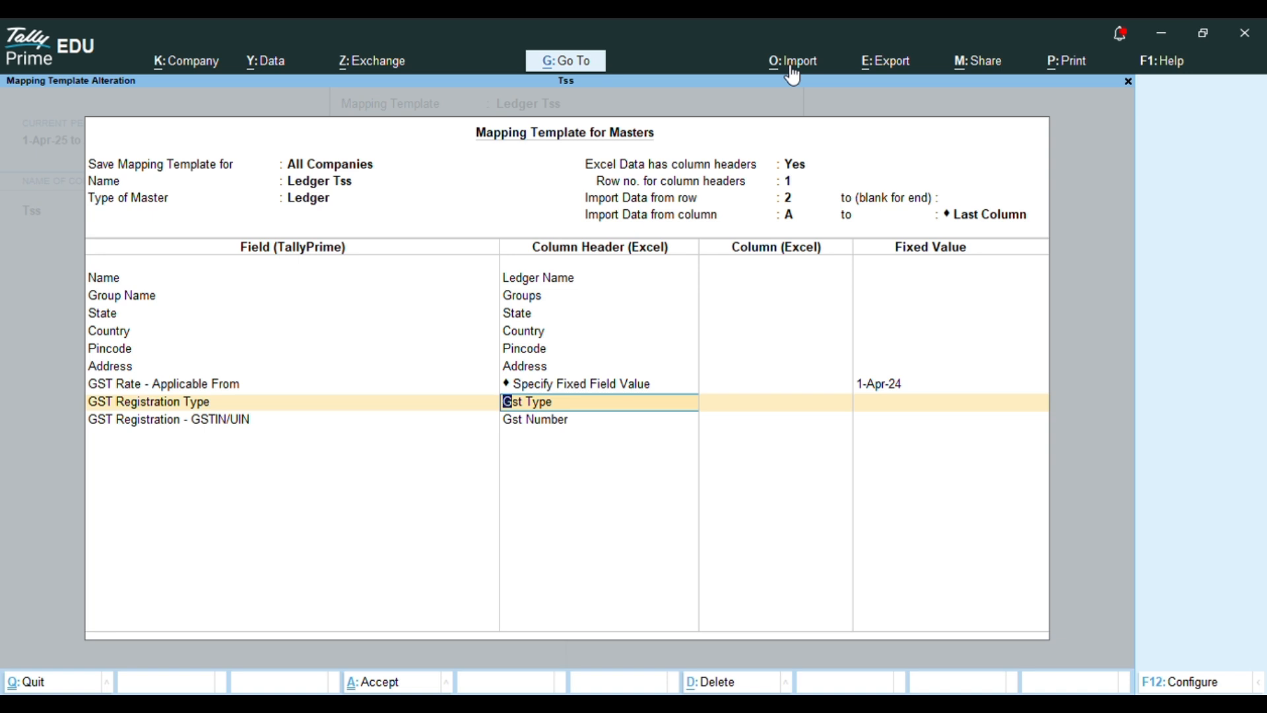
# - Map GST Registration Type to Gst Type and GSTIN/UIN to Gst Number, end the field list and save the mapping template
pyautogui.press('Return')
pyautogui.press('Return')
pyautogui.press('Return')
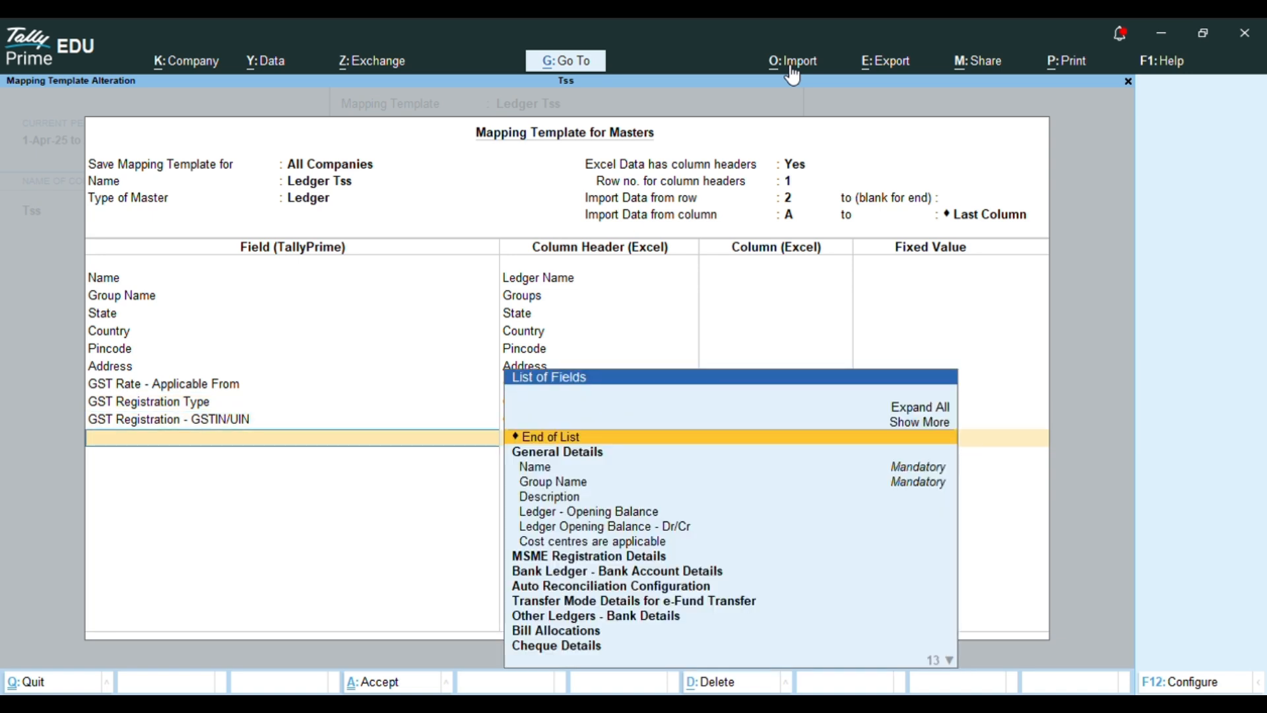
pyautogui.press('Return')
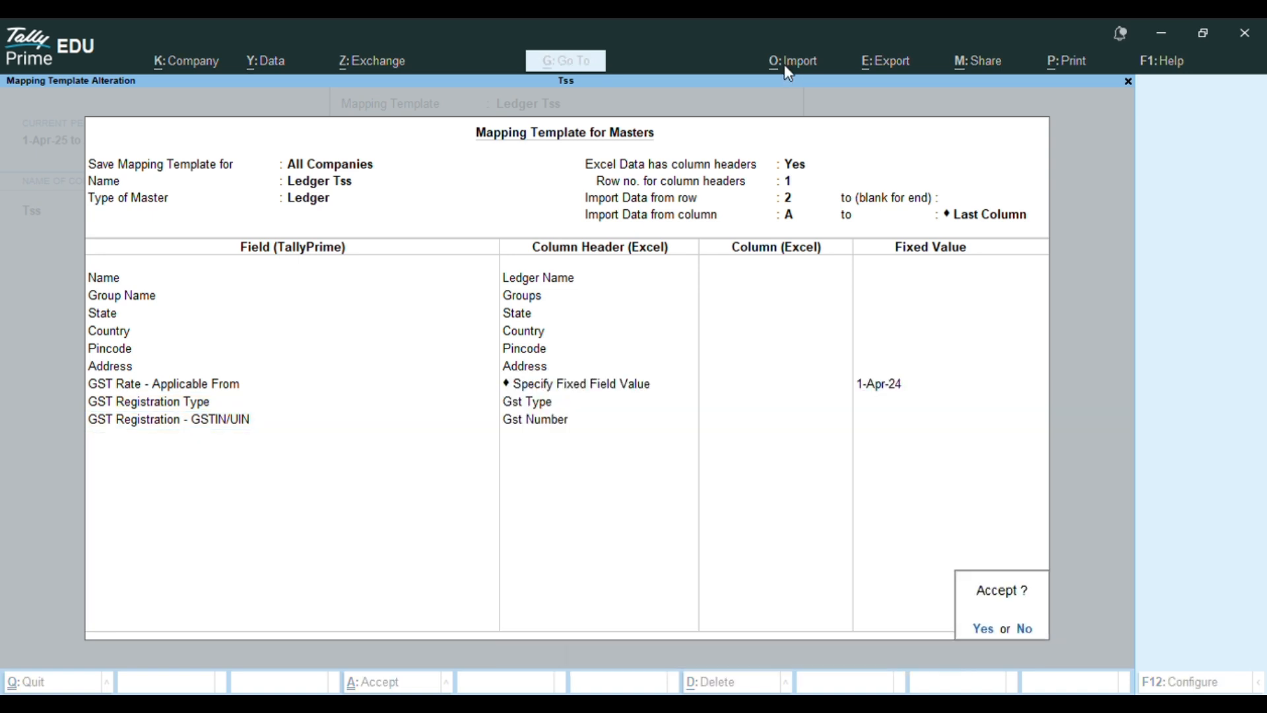
pyautogui.press('Return')
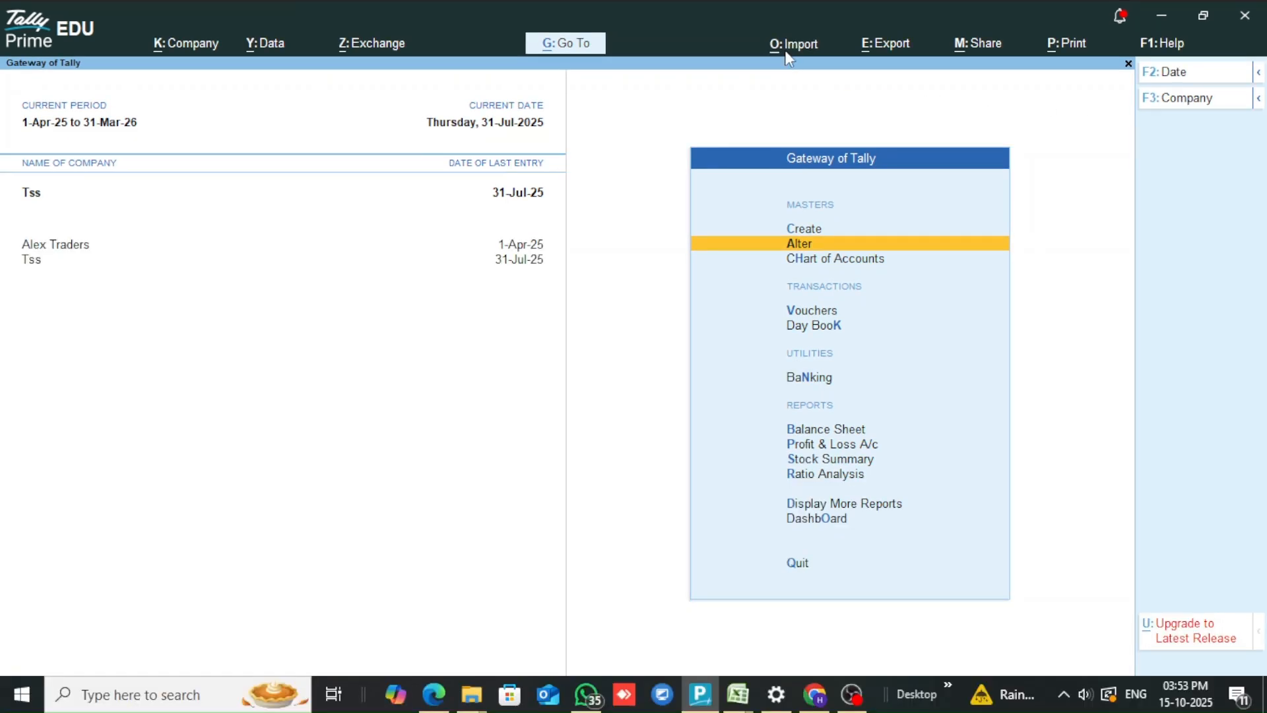
# - Set up a masters import from Sheet1 of ledger.xlsx on the Desktop, using the Ledger Tss mapping template
pyautogui.click(793, 45)
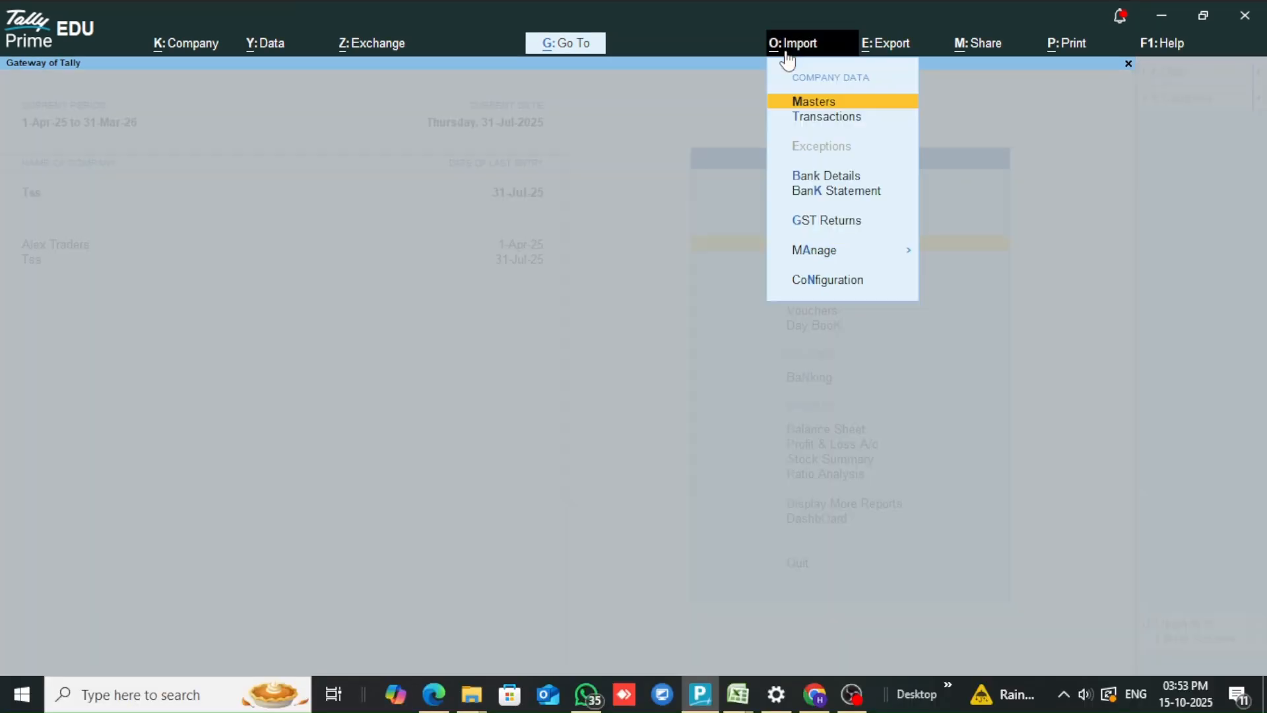
pyautogui.press('Return')
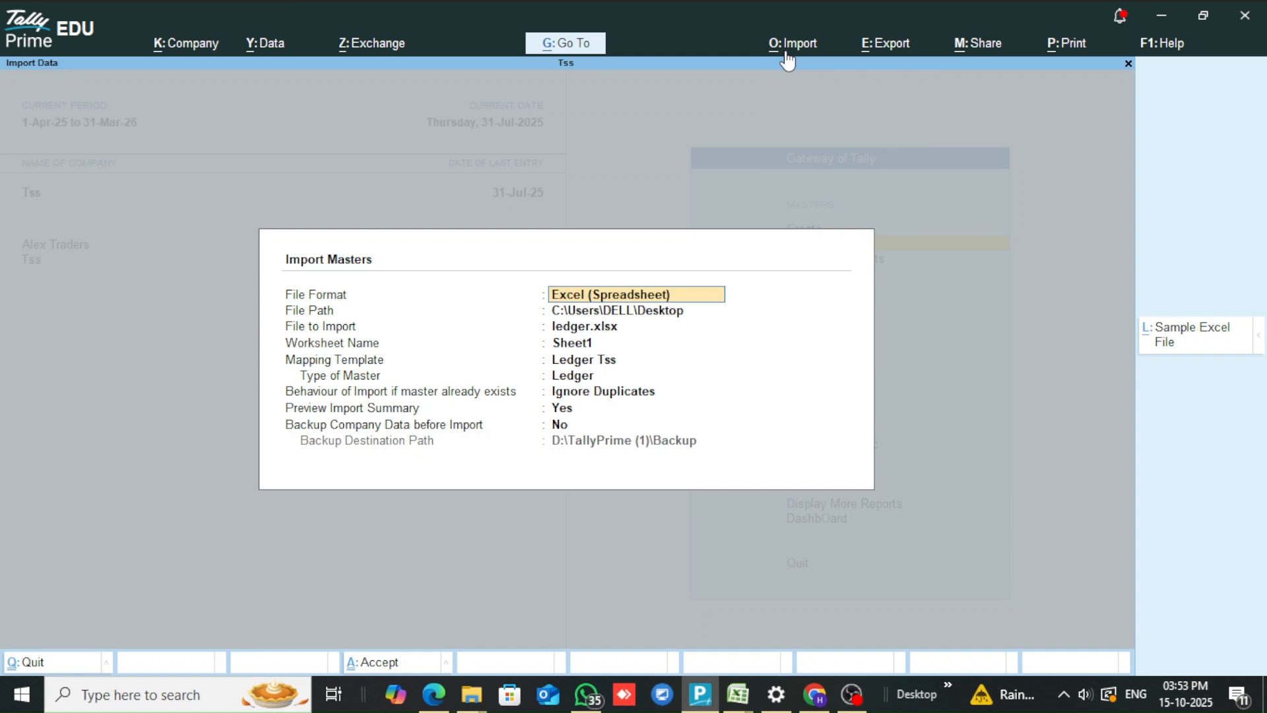
pyautogui.press('Return')
pyautogui.press('Return')
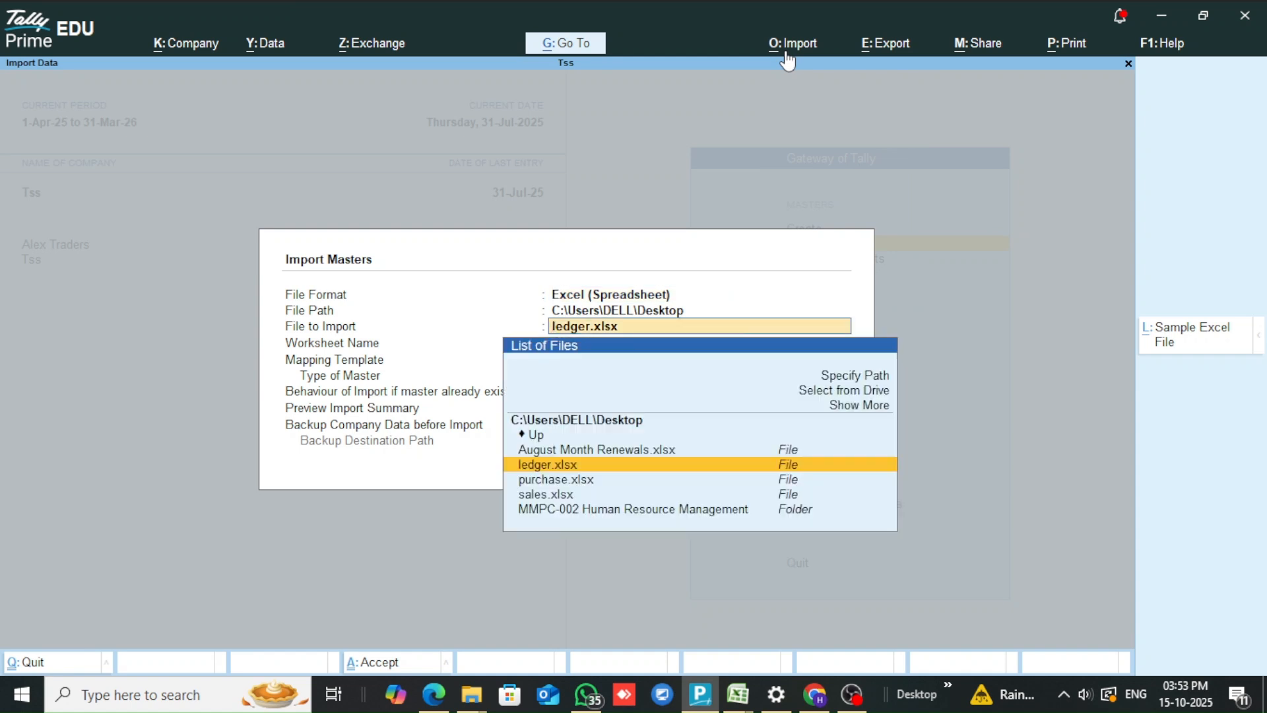
pyautogui.press('Return')
pyautogui.press('Return')
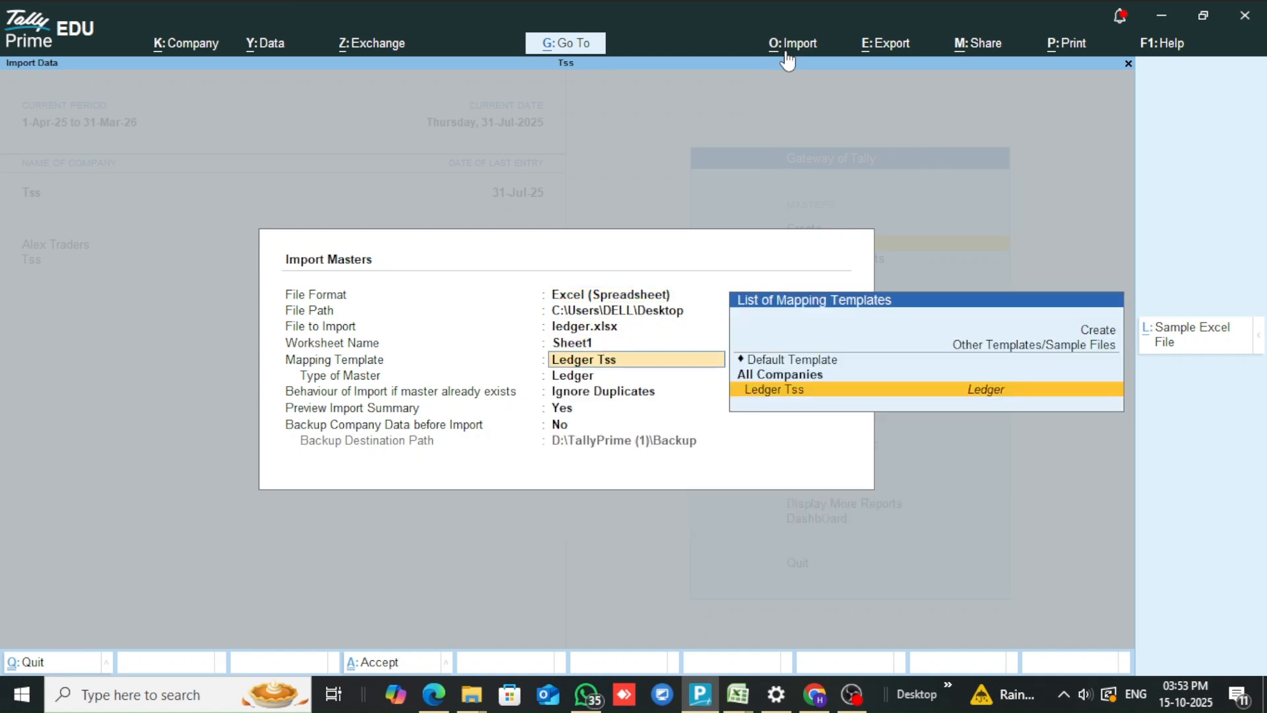
pyautogui.press('Return')
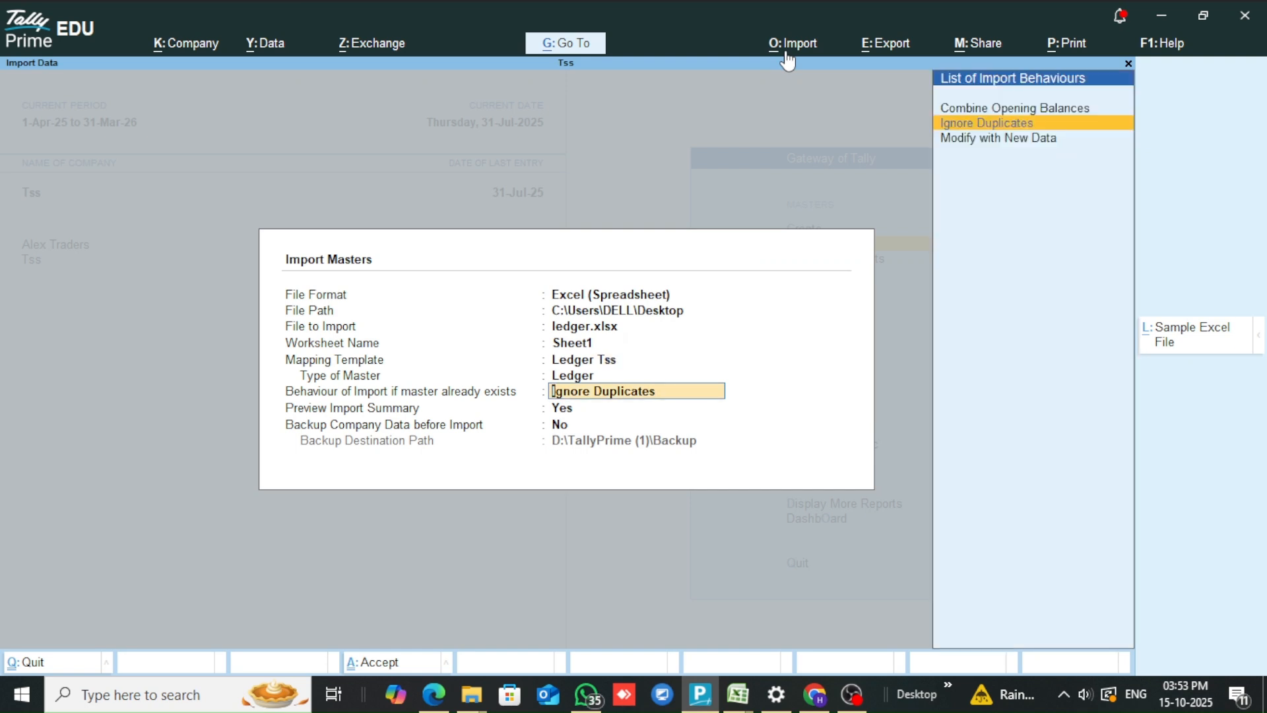
# - Import the ledger masters with Ignore Duplicates, an import summary preview and no company data backup
pyautogui.press('Return')
pyautogui.press('Return')
pyautogui.press('Return')
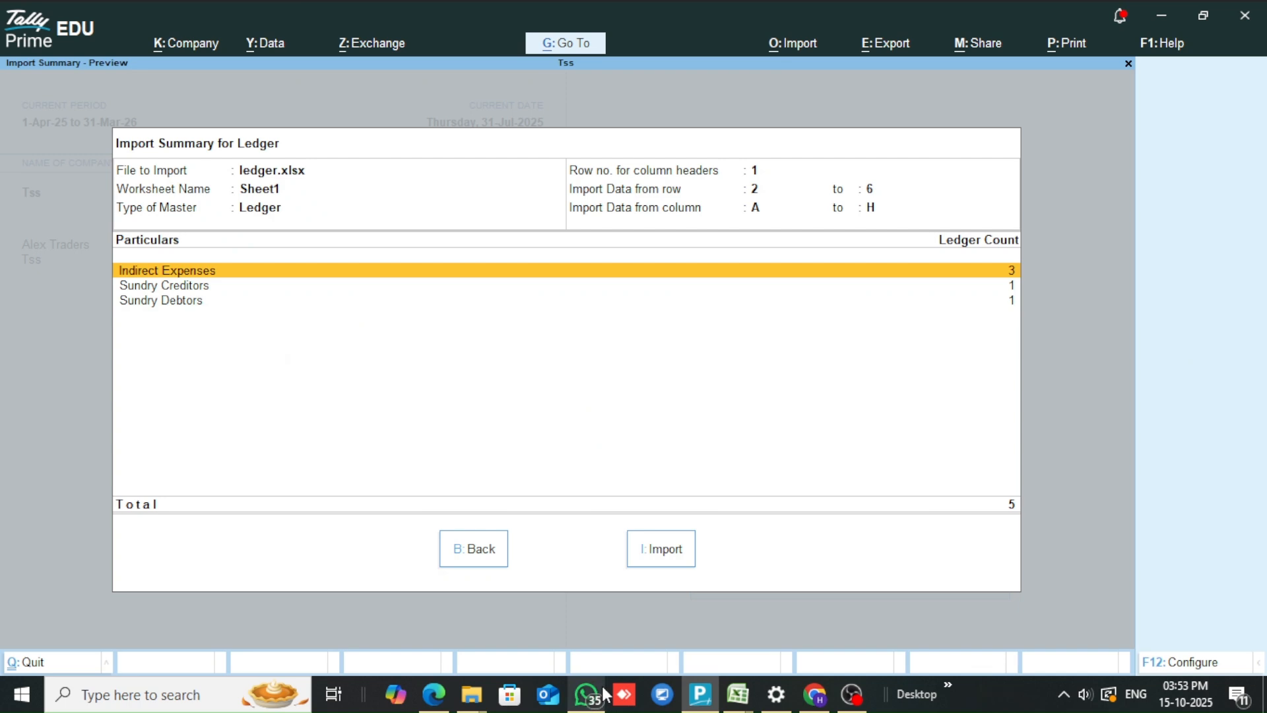
pyautogui.click(672, 550)
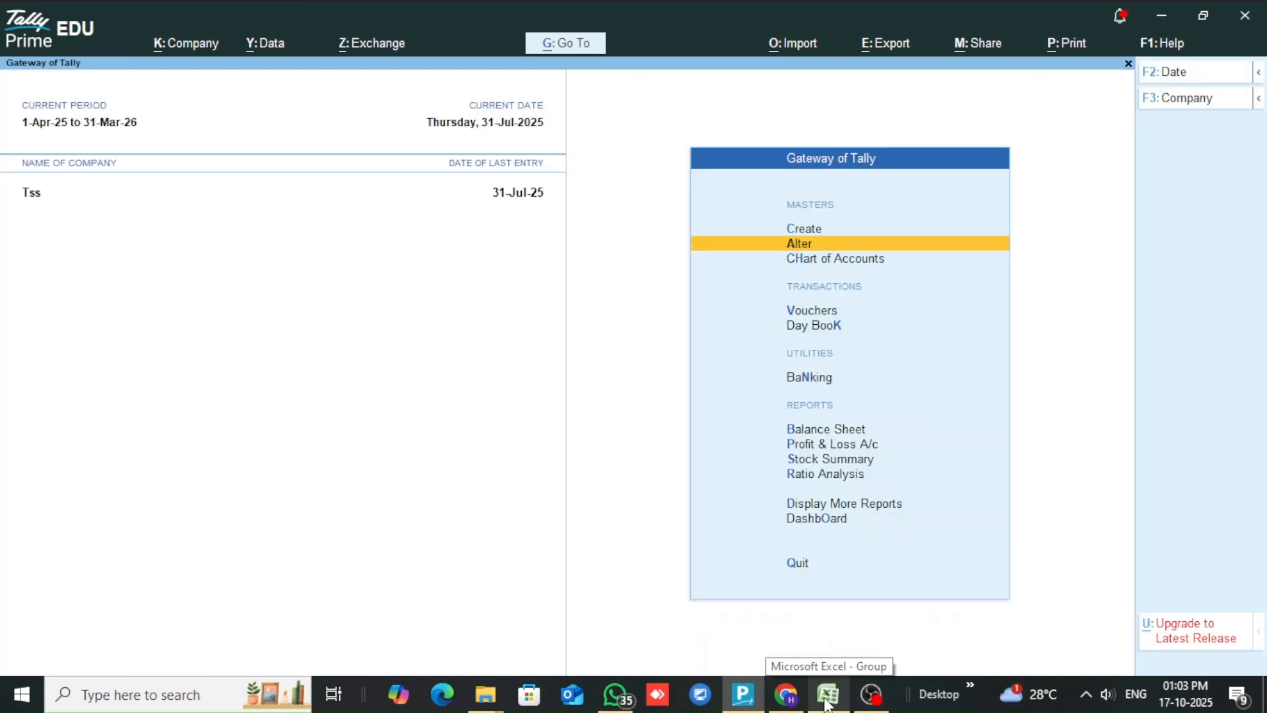
# - Switch to the Group workbook in Excel and examine its column headers and the group names listed
pyautogui.click(829, 695)
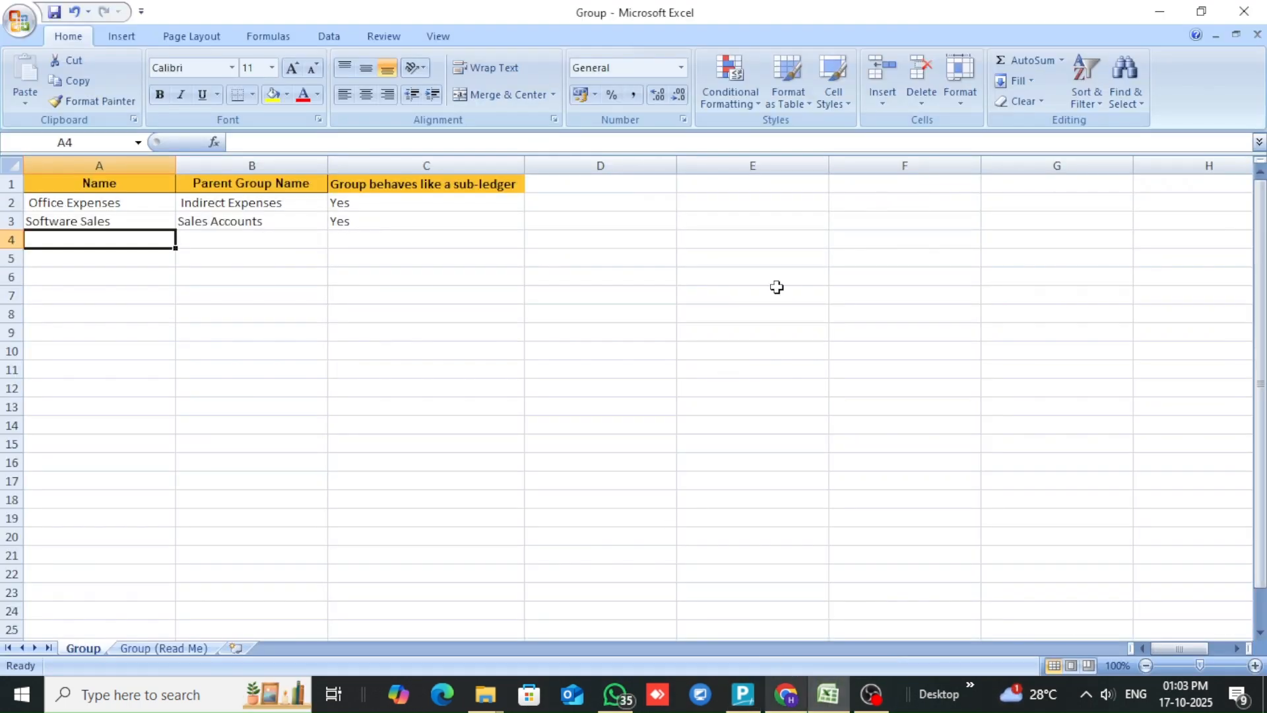
pyautogui.click(141, 200)
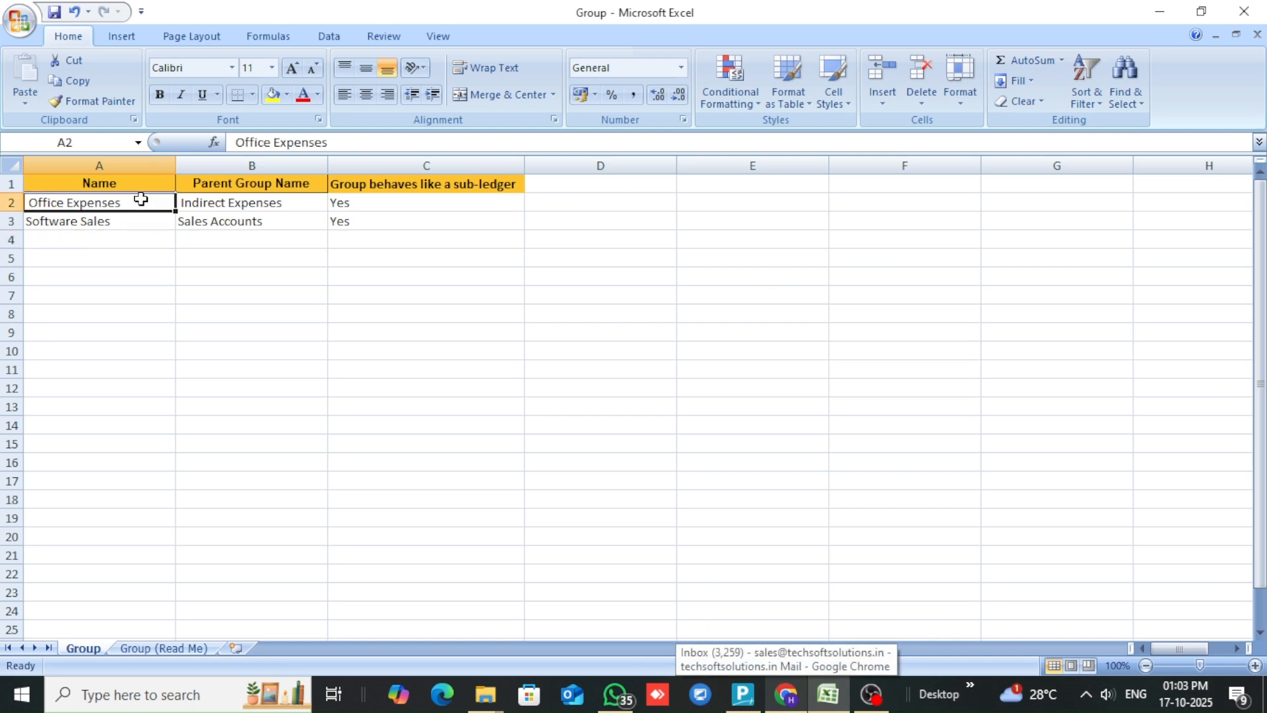
pyautogui.click(223, 183)
pyautogui.click(370, 184)
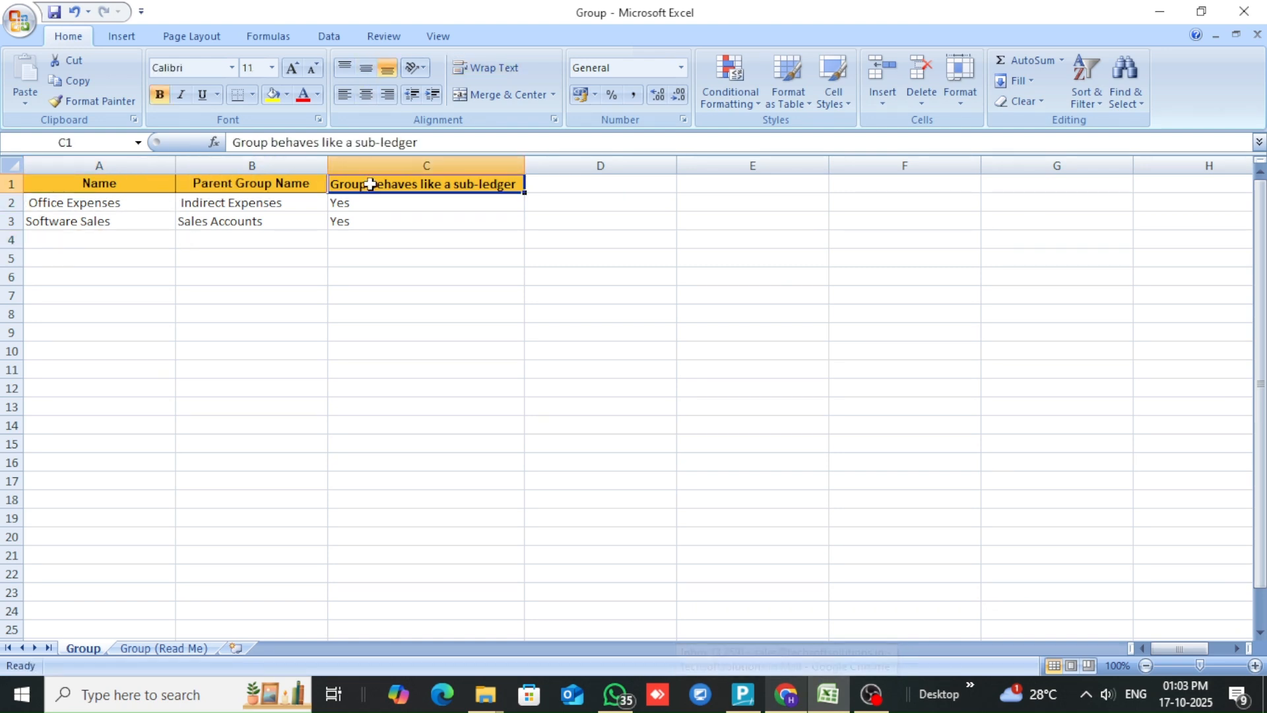
pyautogui.click(149, 217)
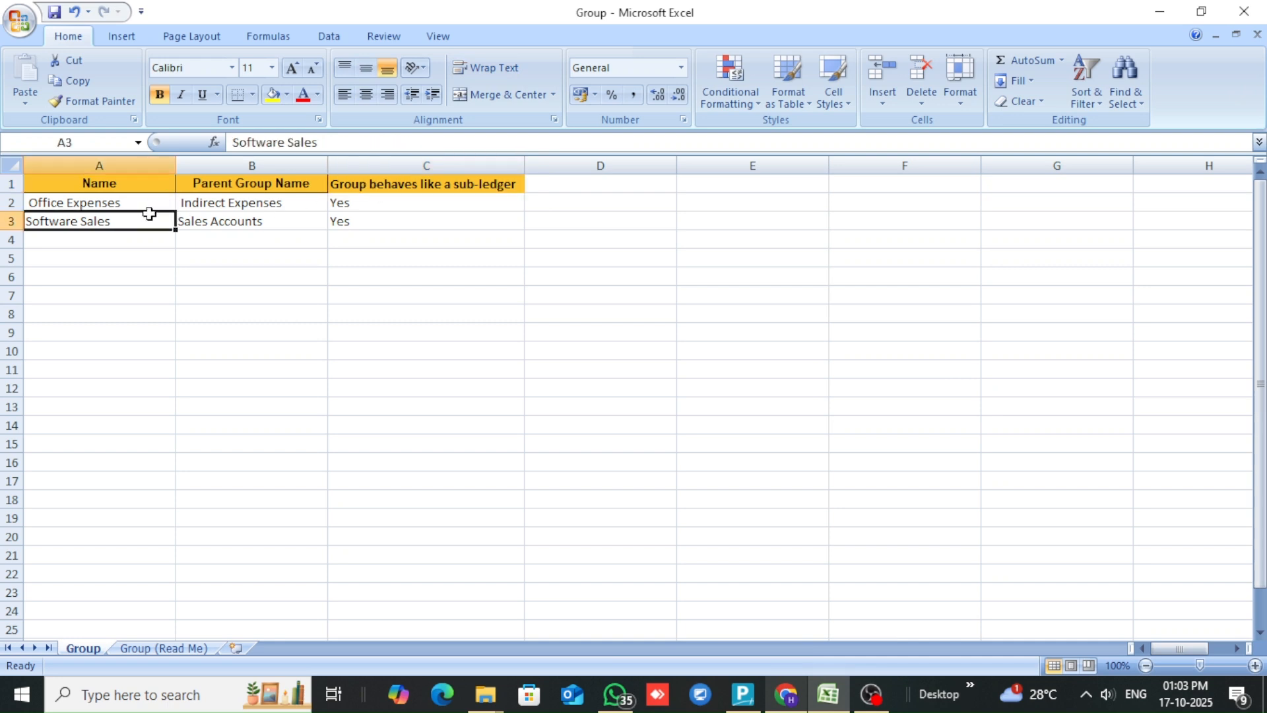
pyautogui.moveTo(148, 217); pyautogui.dragTo(150, 205)
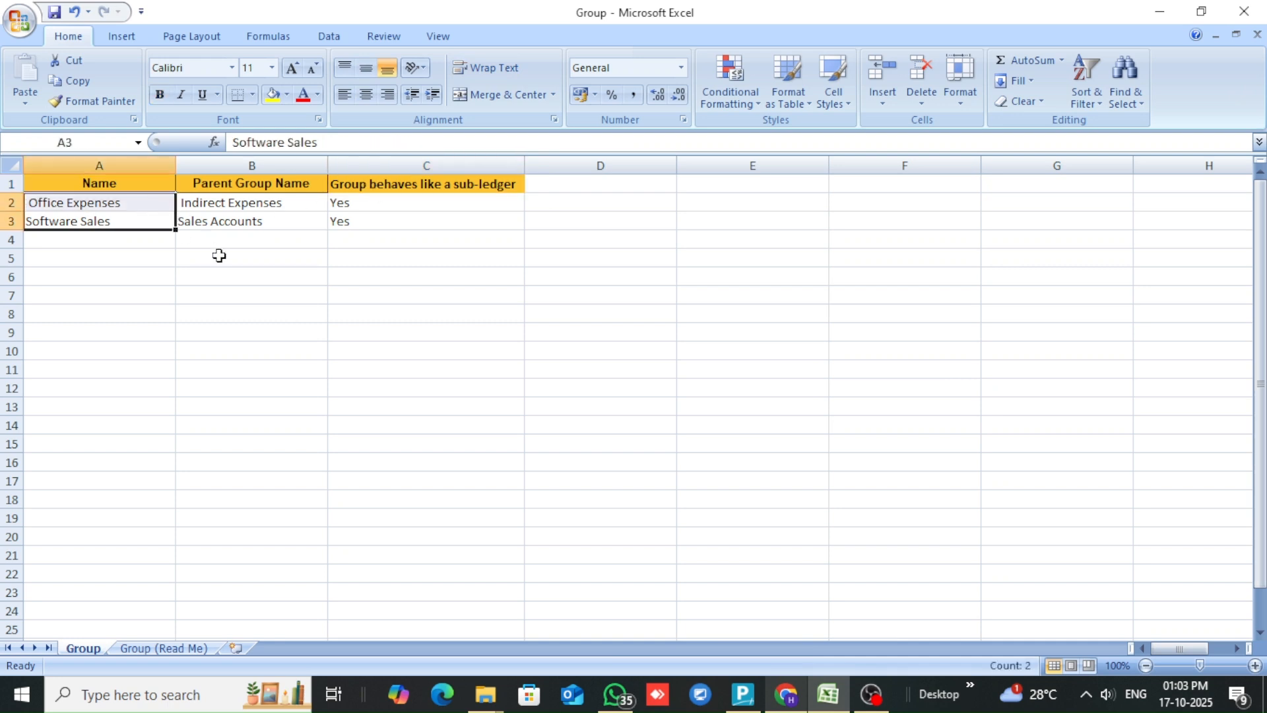
# - Switch to TallyPrime and set up a masters import from Group.xlsx, worksheet Group, with the Default Template and master type Group
pyautogui.click(744, 694)
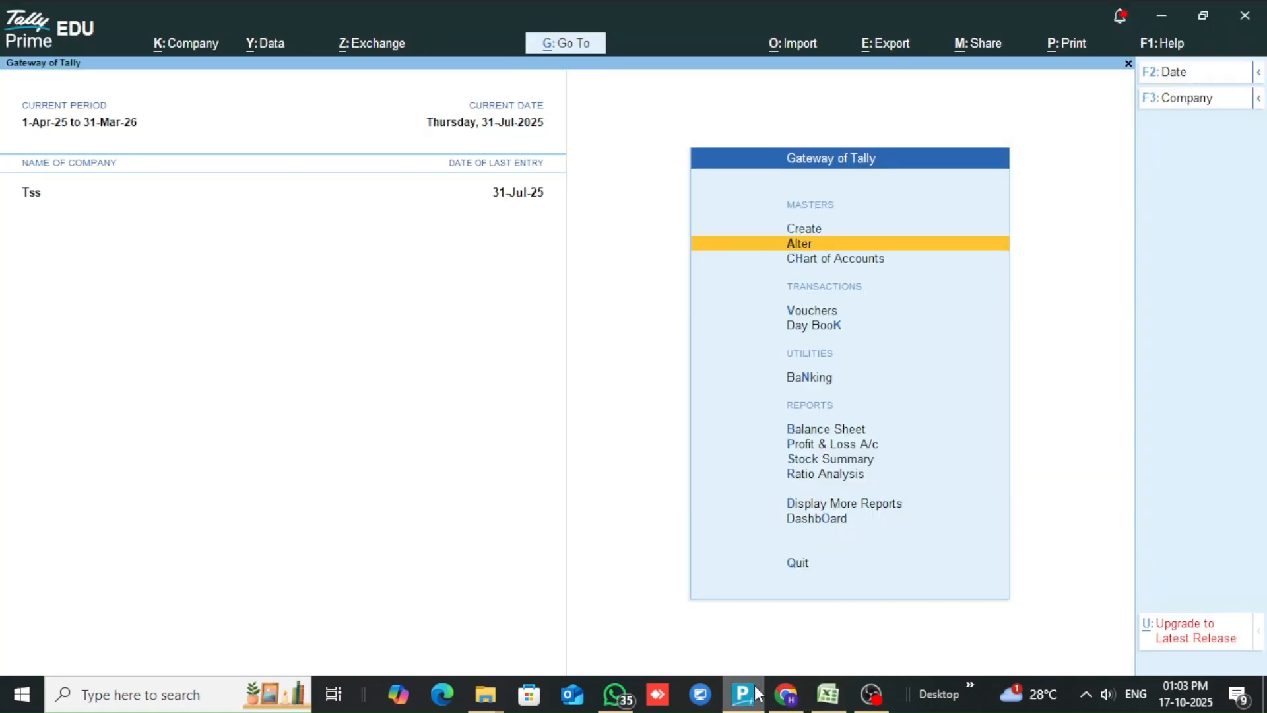
pyautogui.click(792, 45)
pyautogui.press('Return')
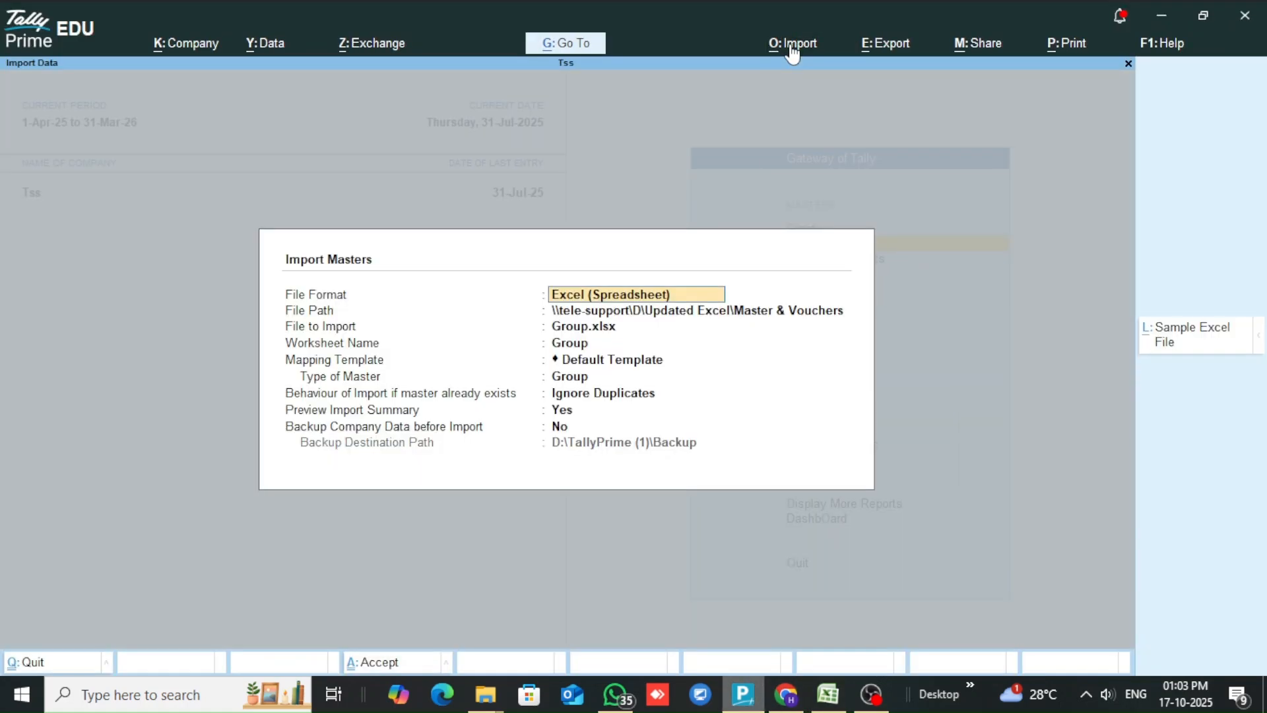
pyautogui.press('Return')
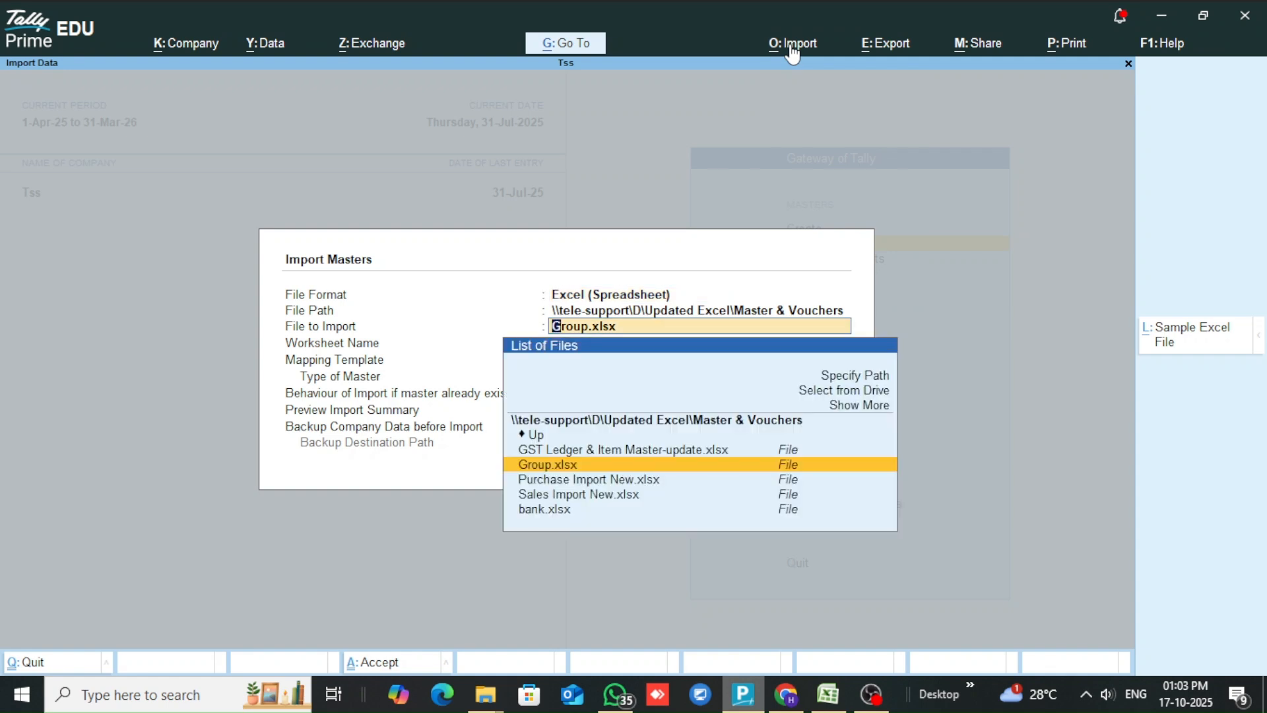
pyautogui.press('Return')
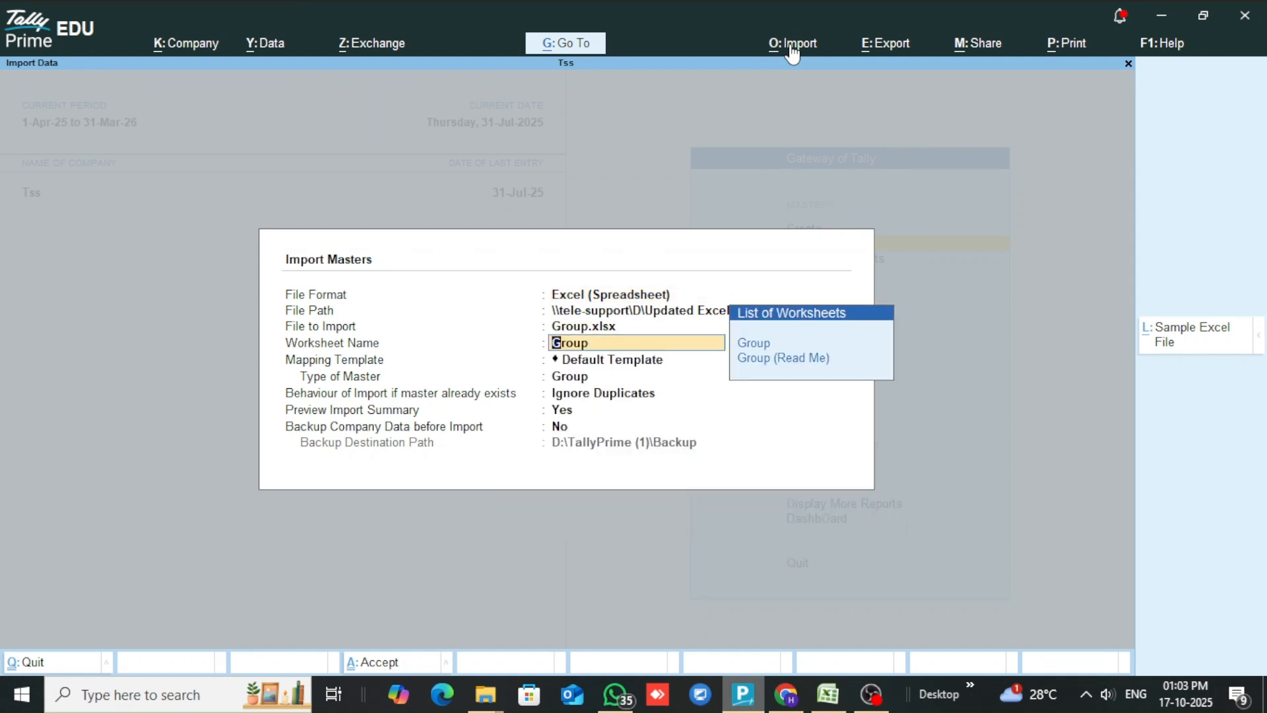
pyautogui.press('Return')
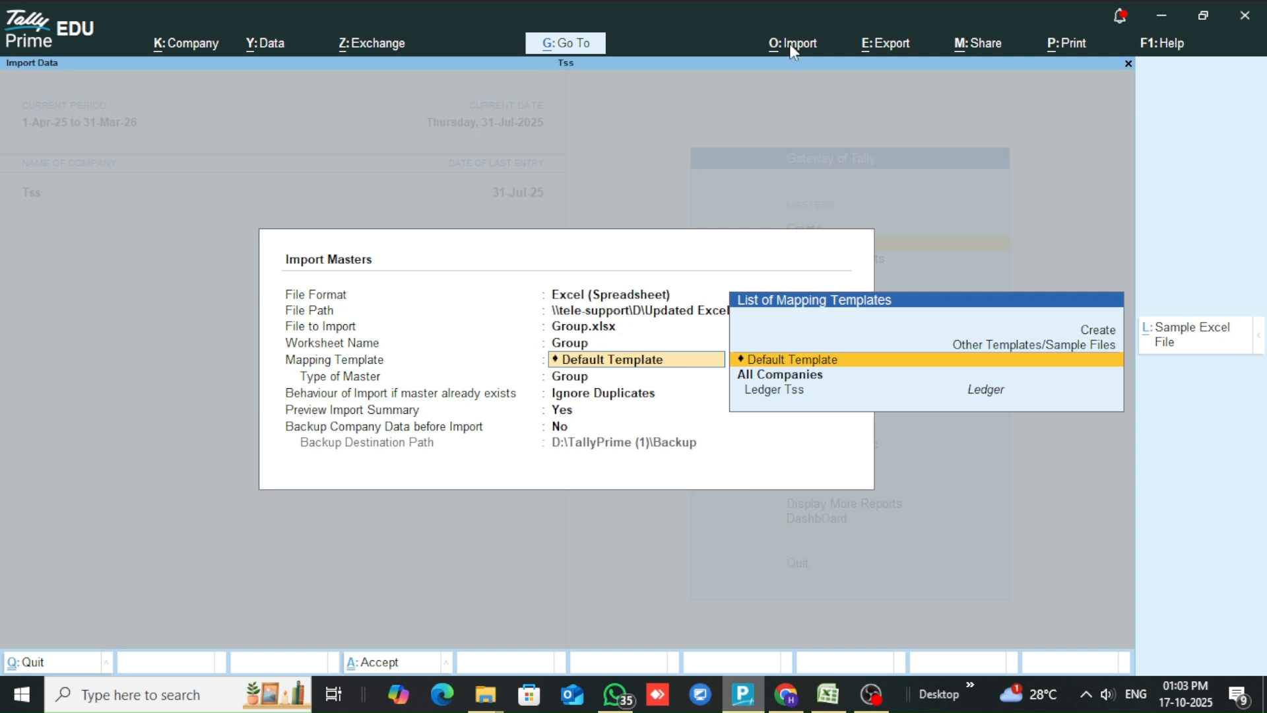
pyautogui.press('Return')
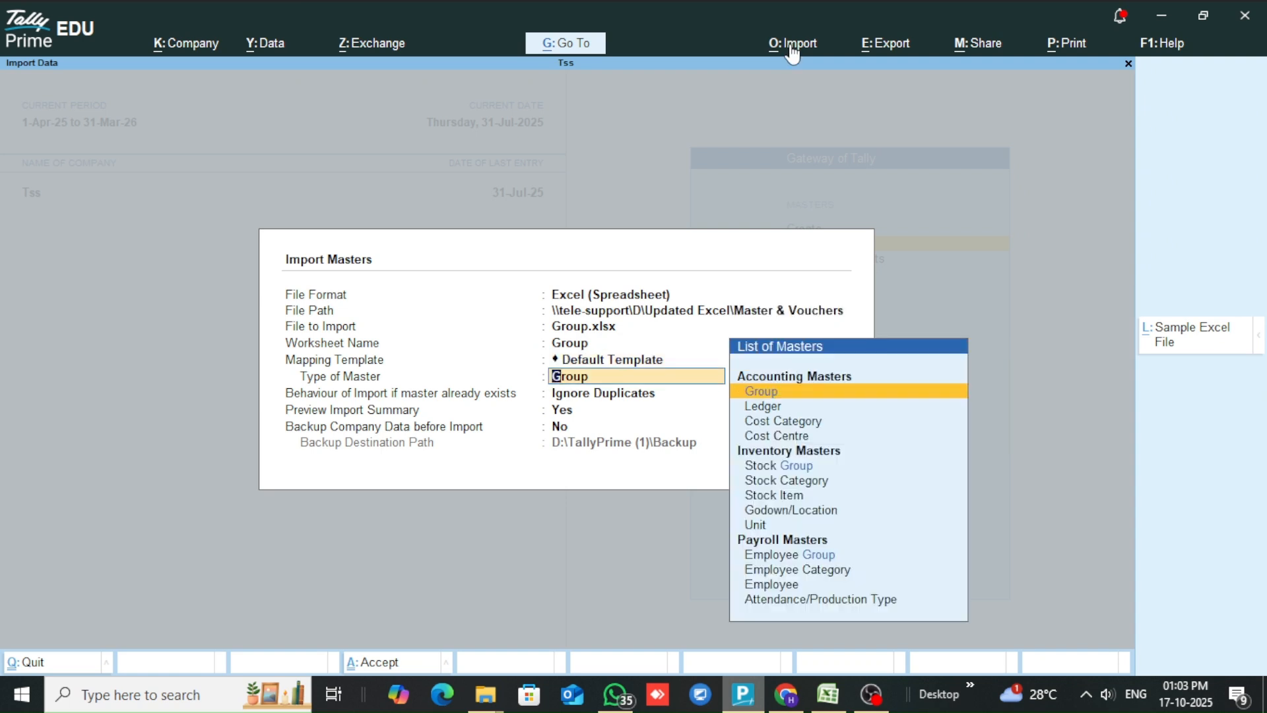
pyautogui.press('Return')
# - Import the group masters with Ignore Duplicates, an import summary preview and no company data backup
pyautogui.press('Return')
pyautogui.press('Return')
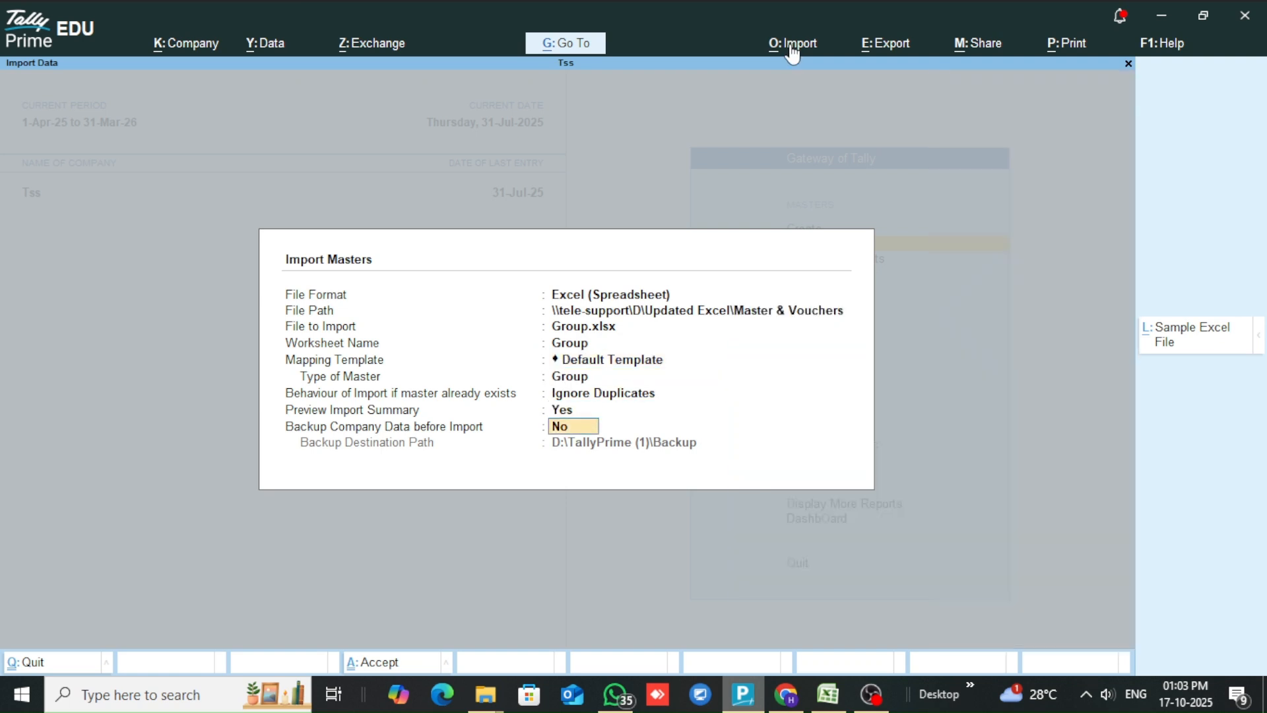
pyautogui.press('Return')
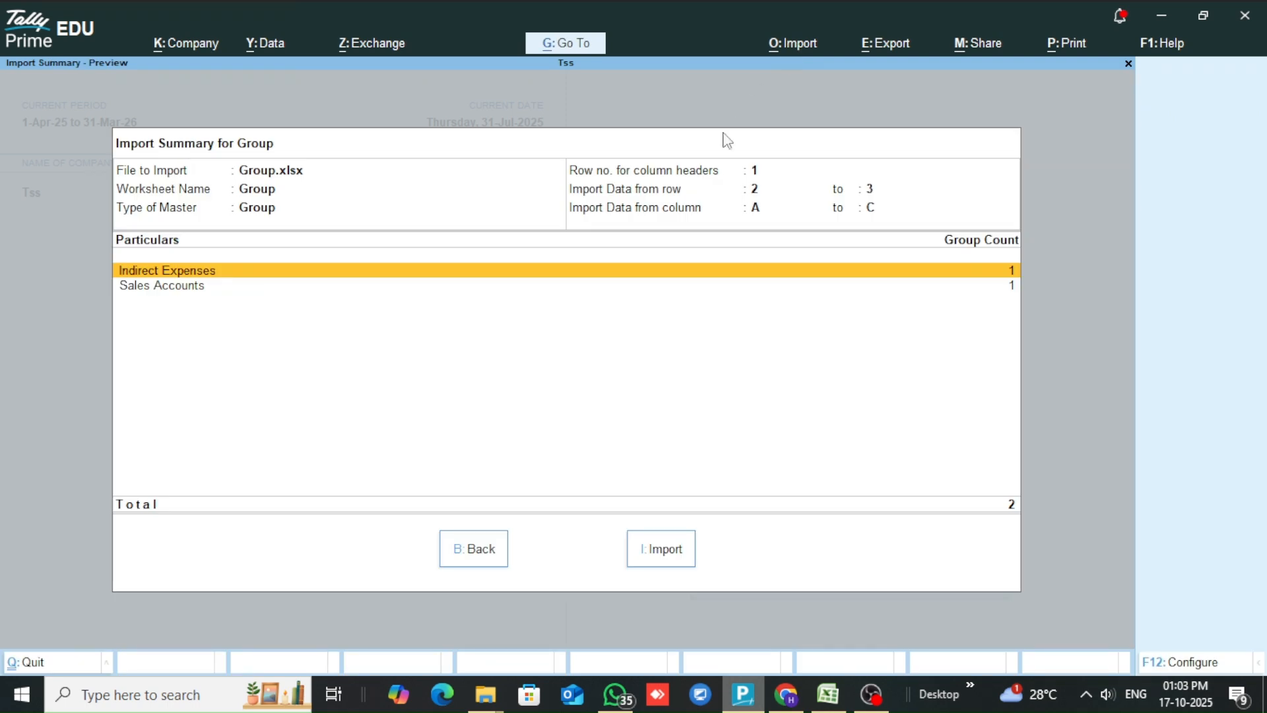
pyautogui.click(665, 550)
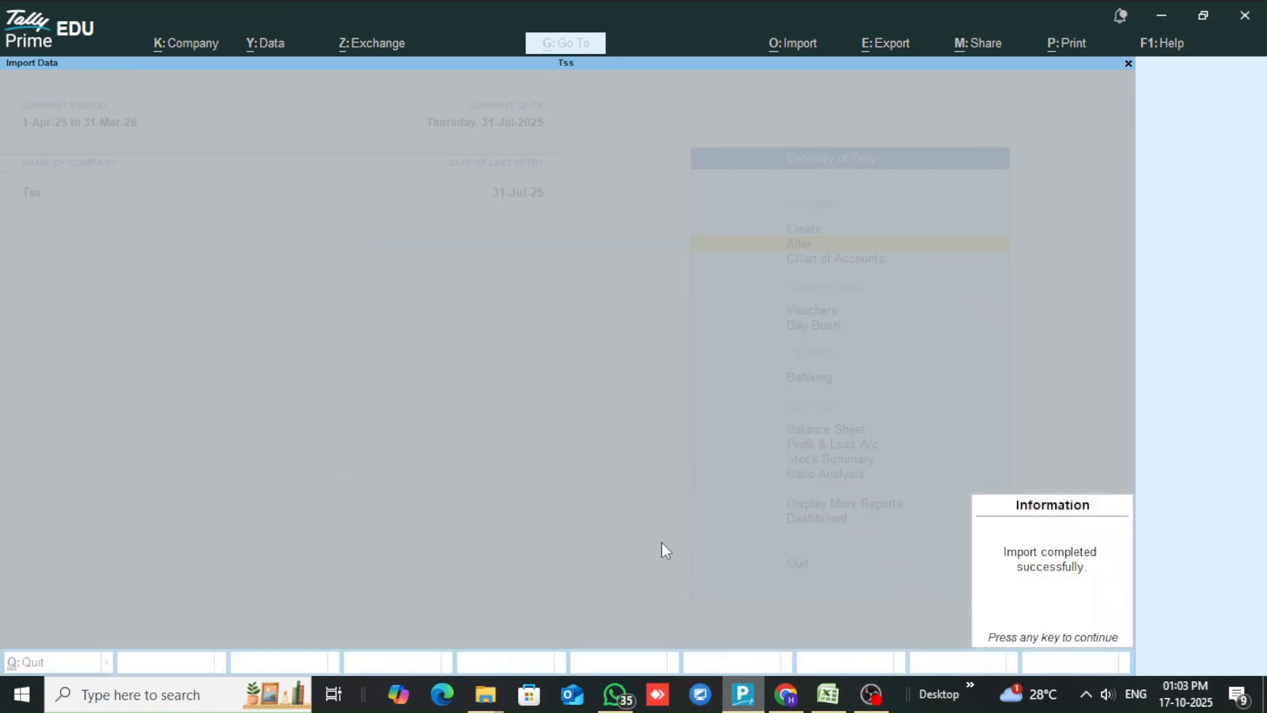
pyautogui.press('Return')
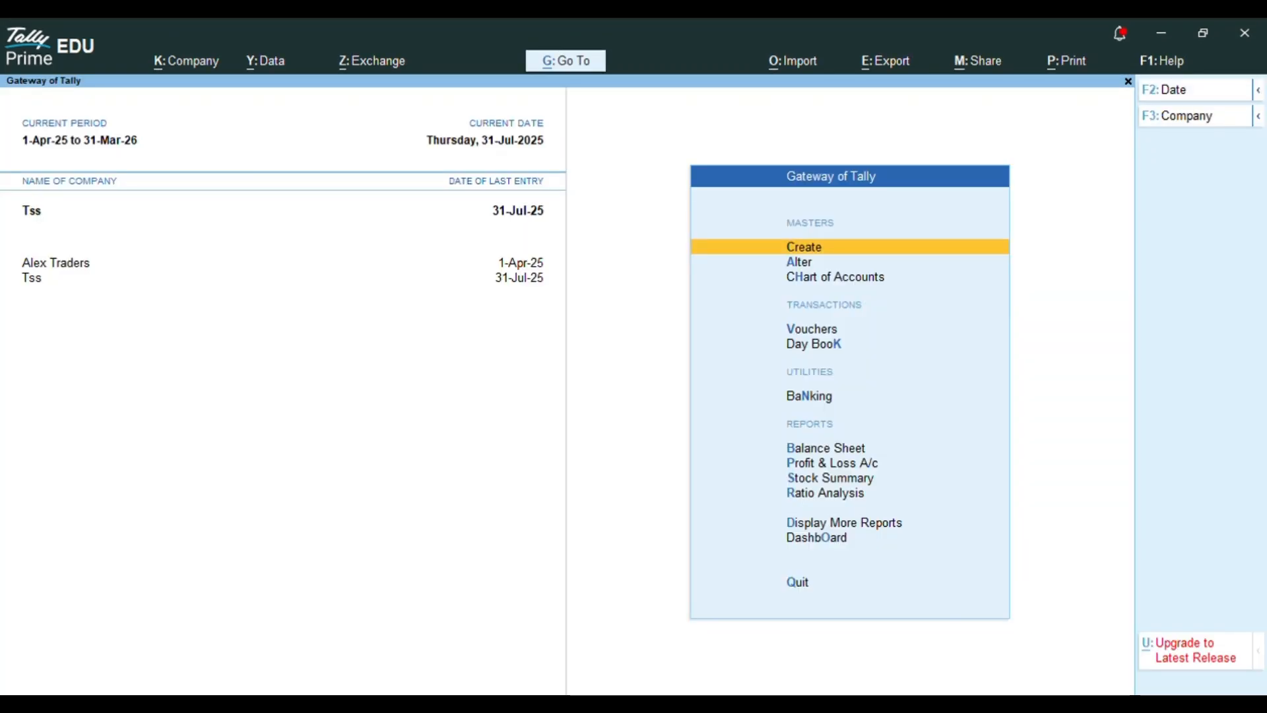